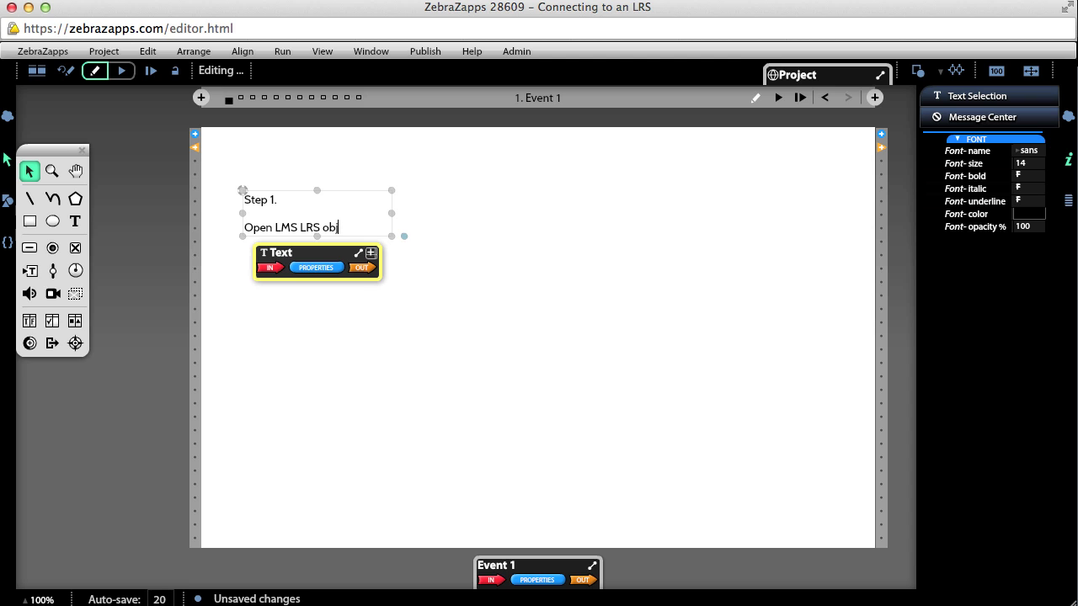
# - Finish the Step 1 text, show the LMS options object, and open its list of properties
pyautogui.click(430, 211)
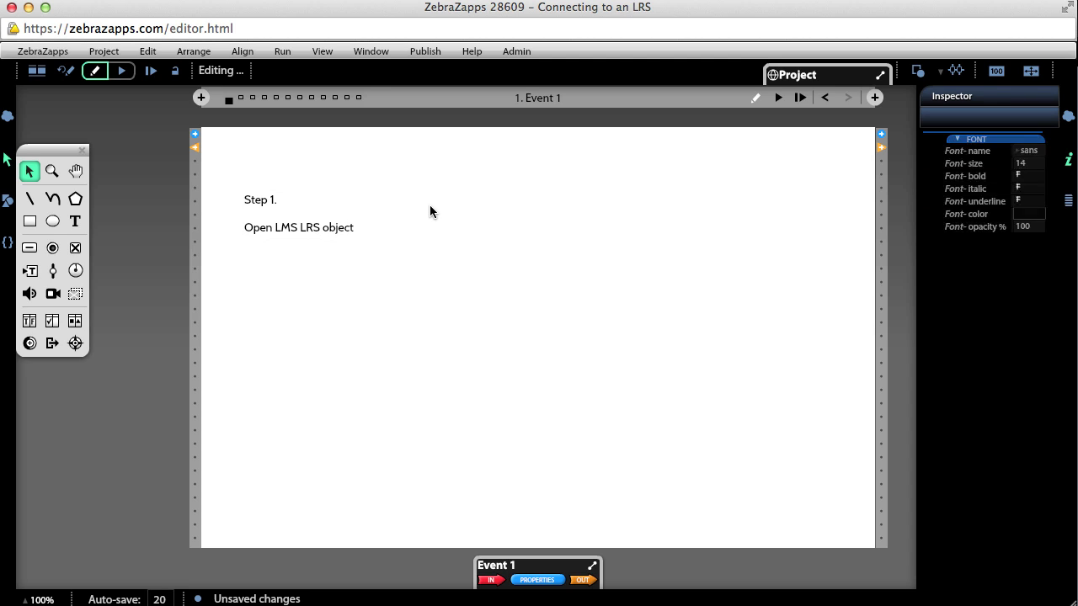
pyautogui.click(414, 53)
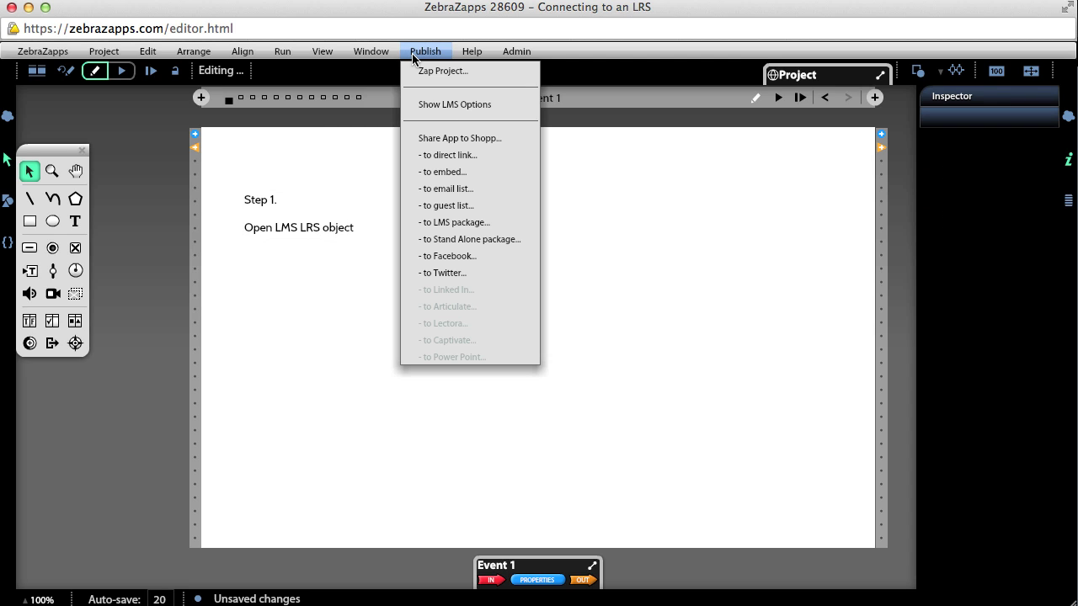
pyautogui.click(417, 105)
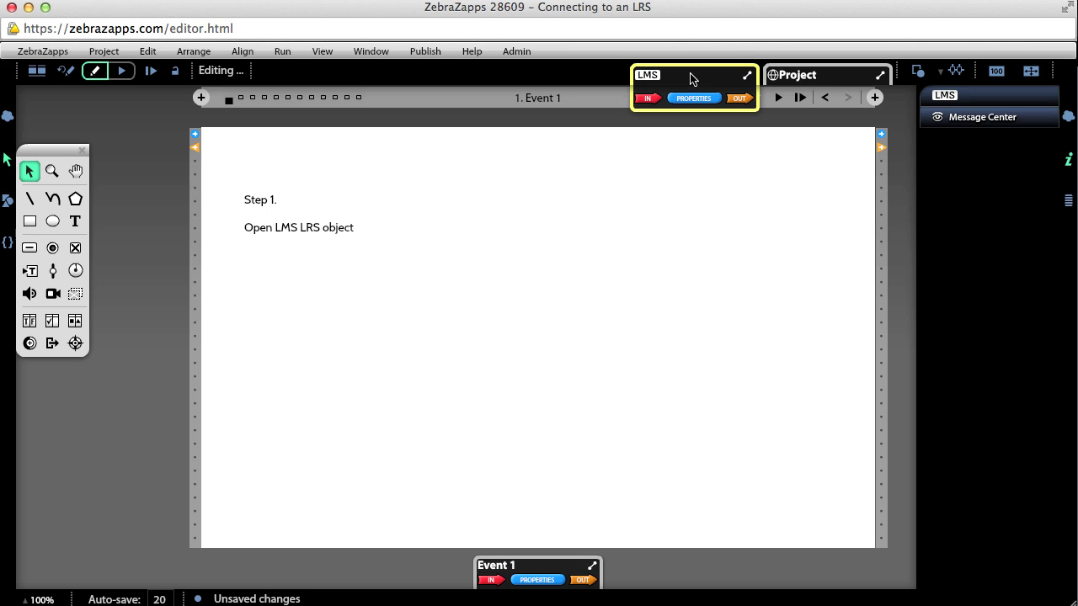
pyautogui.click(693, 99)
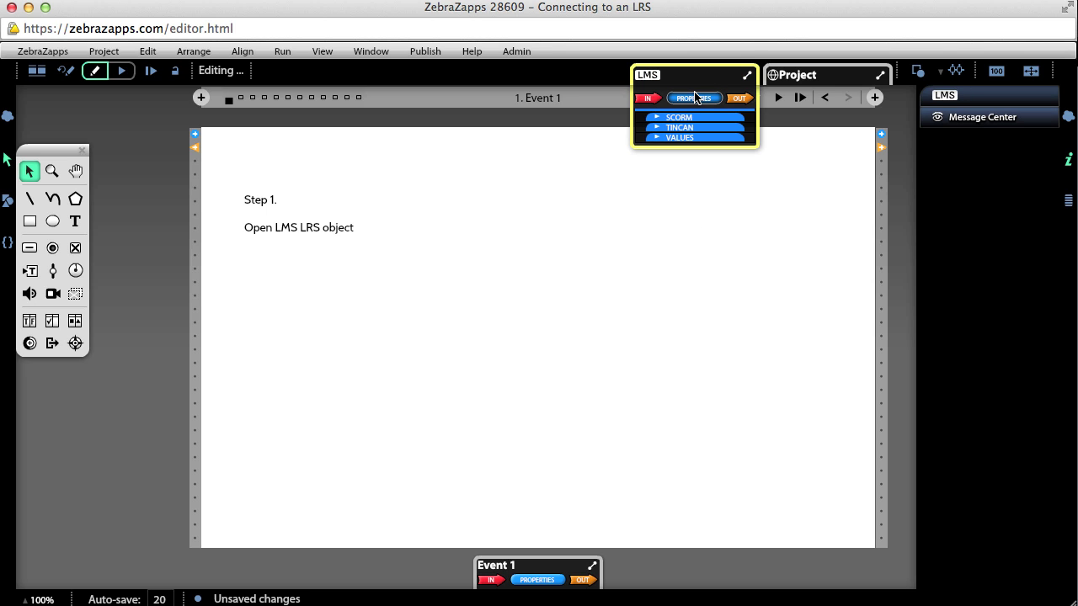
pyautogui.click(696, 290)
# - Duplicate the Step 1 text below itself and change the copy to "Step 2." with the line "Insert LRS credentials"
pyautogui.click(327, 217)
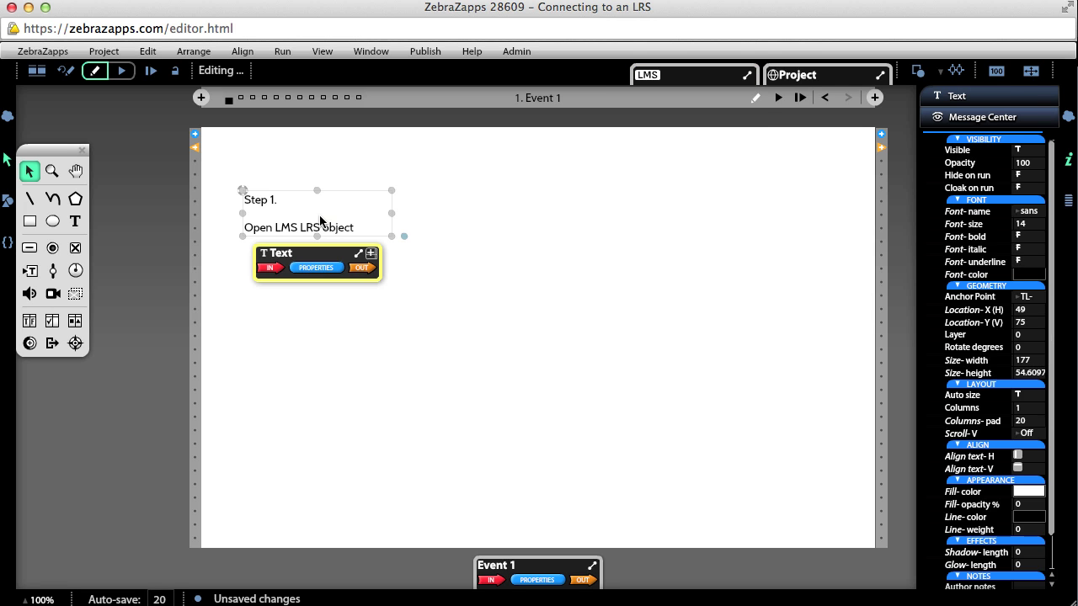
pyautogui.moveTo(328, 221); pyautogui.dragTo(320, 298)
pyautogui.doubleClick(298, 281)
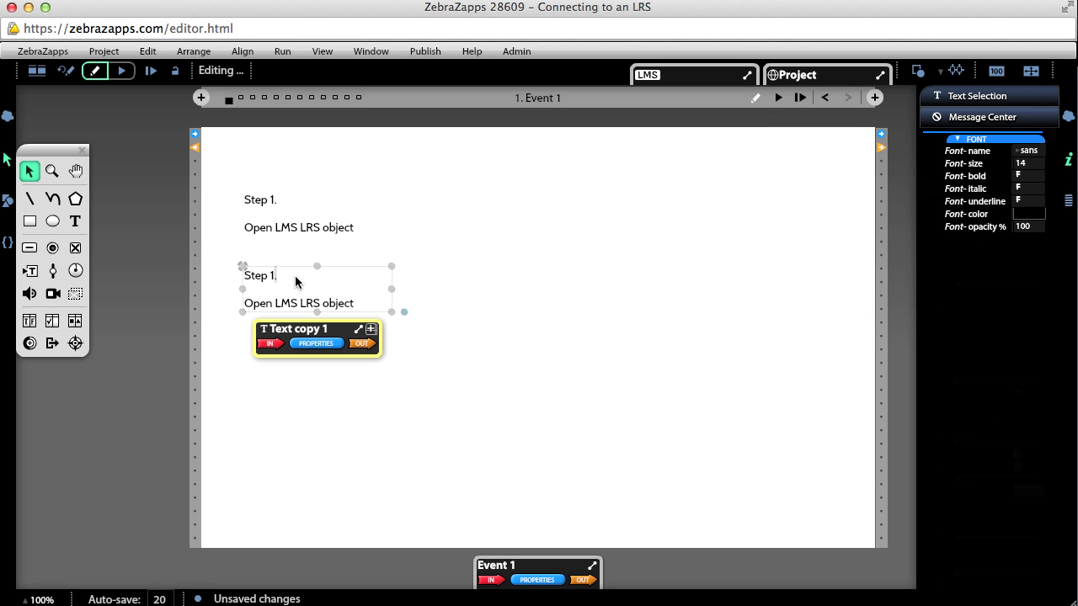
pyautogui.press('BackSpace')
pyautogui.press('BackSpace')
pyautogui.write('2.')
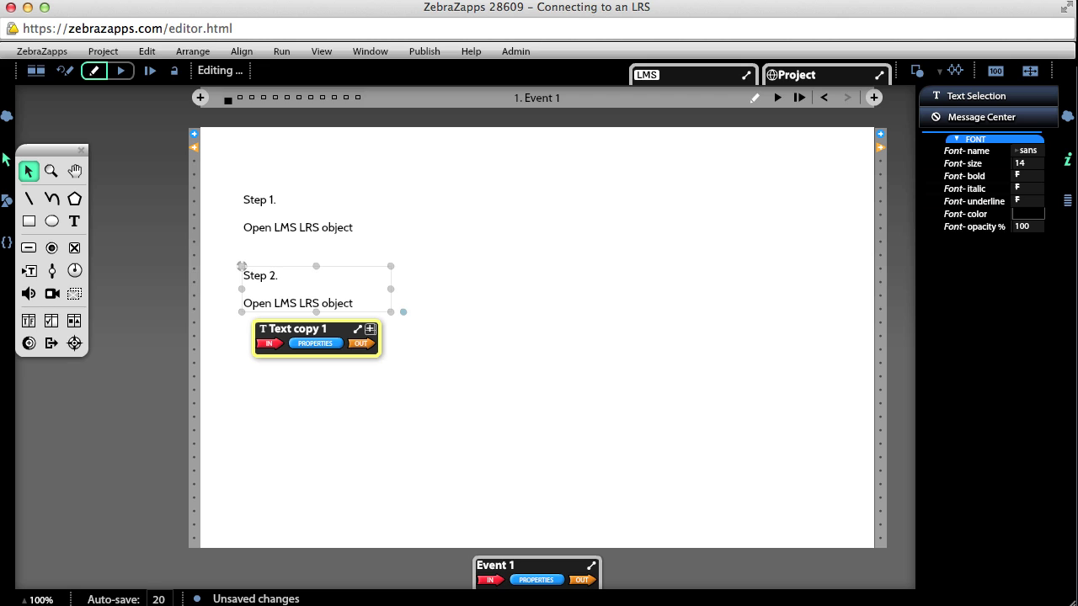
pyautogui.click(280, 305)
pyautogui.moveTo(374, 304); pyautogui.dragTo(183, 306)
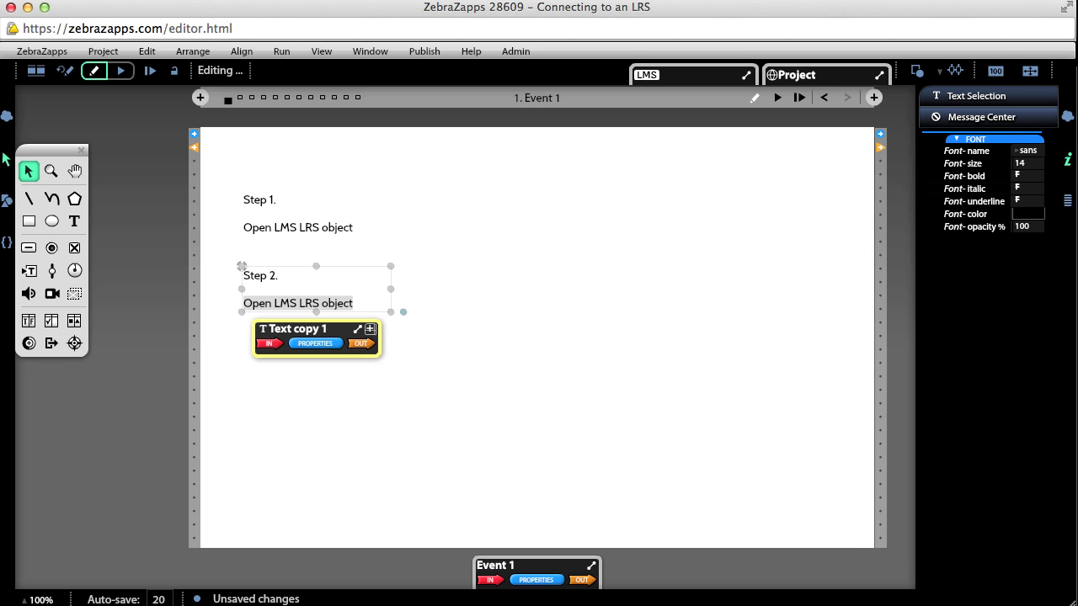
pyautogui.write('In')
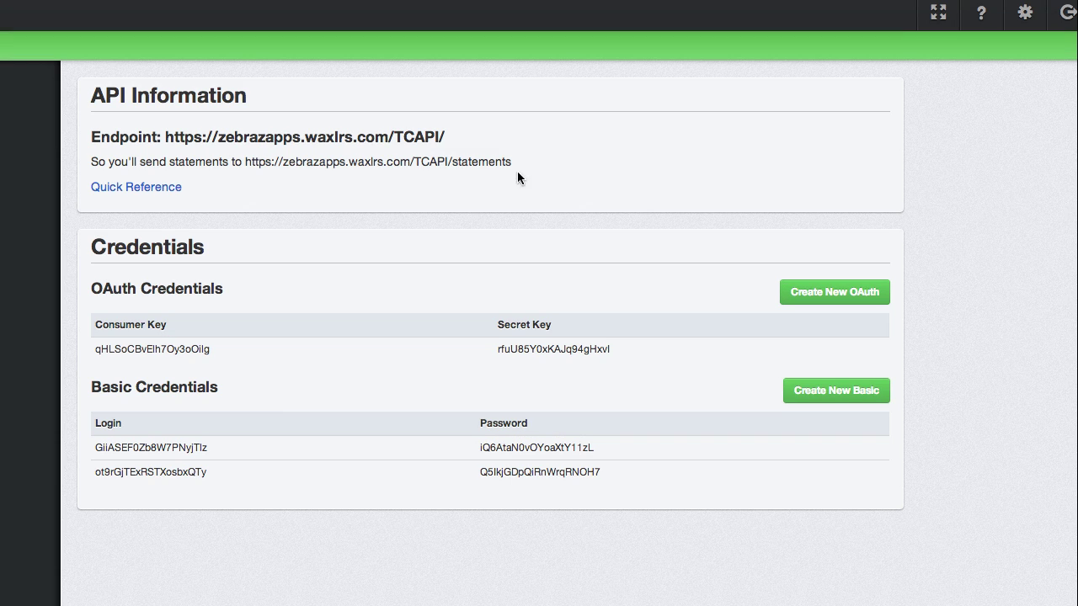
pyautogui.moveTo(448, 130); pyautogui.dragTo(168, 140)
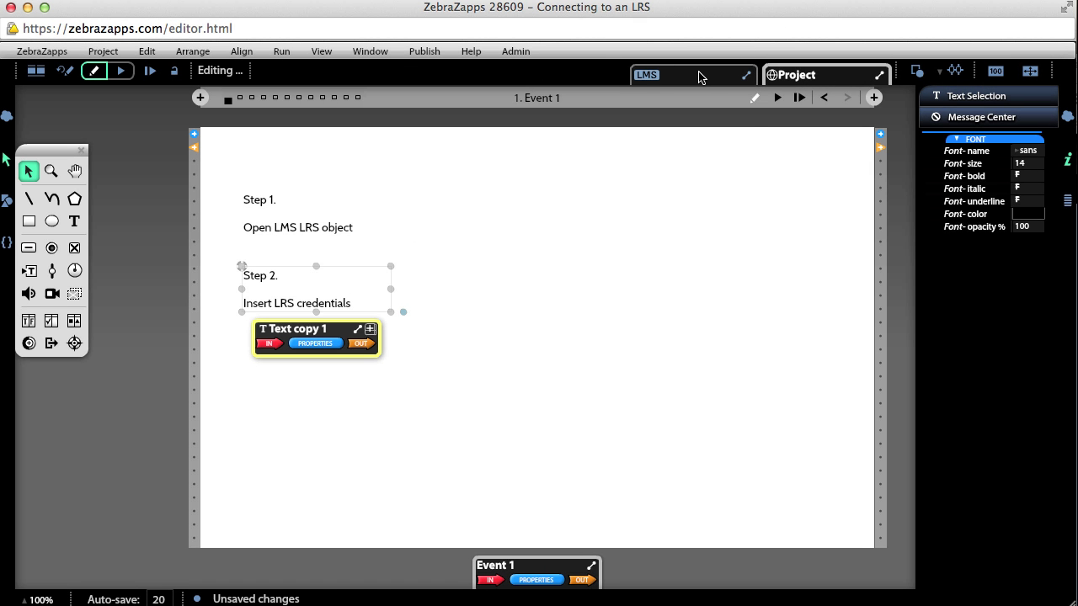
pyautogui.click(698, 75)
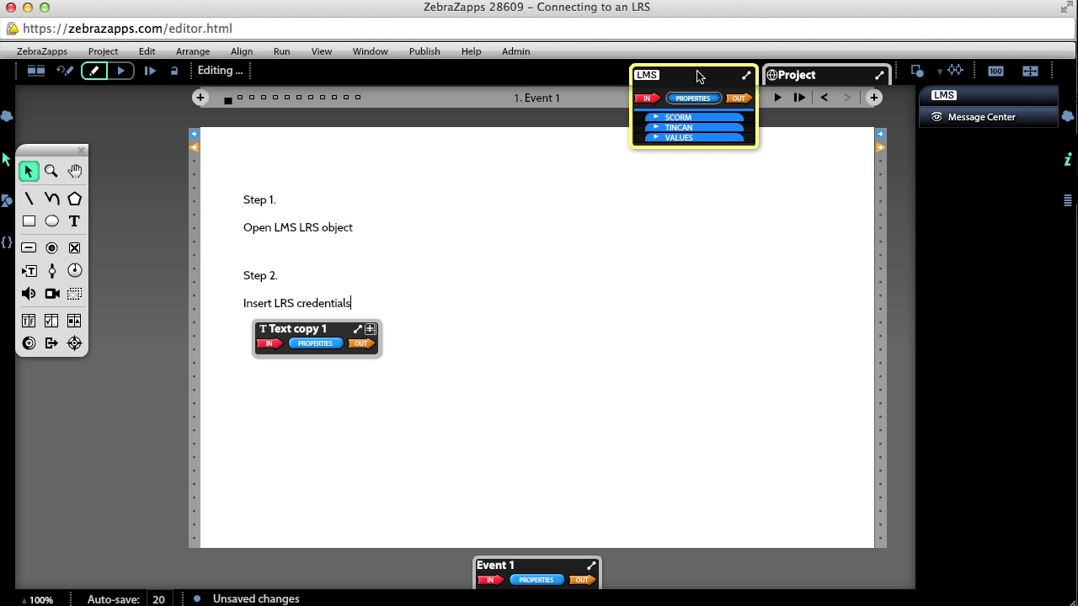
pyautogui.click(694, 129)
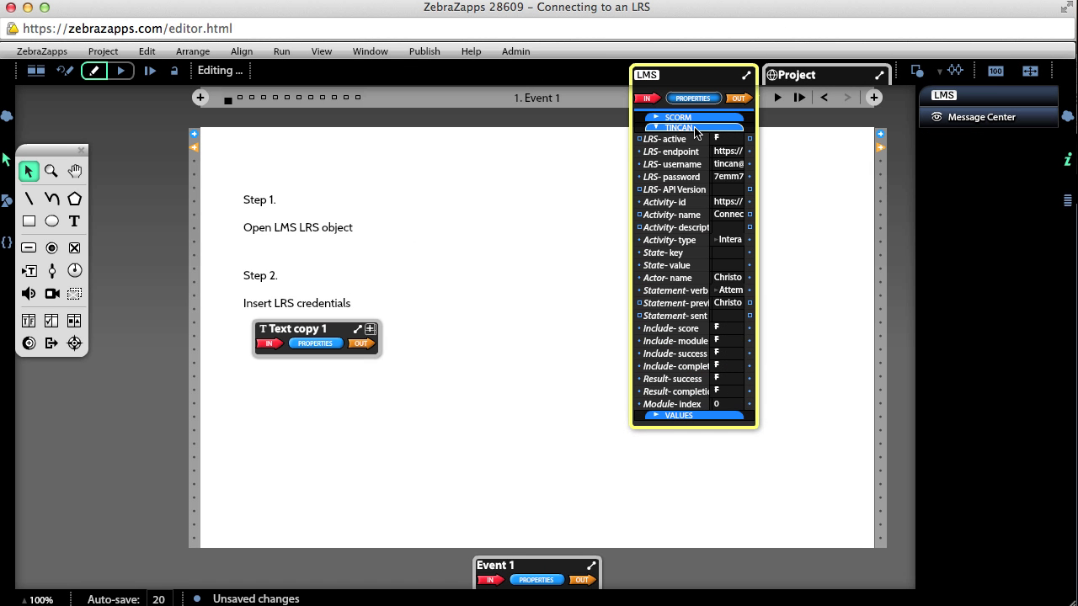
pyautogui.click(728, 152)
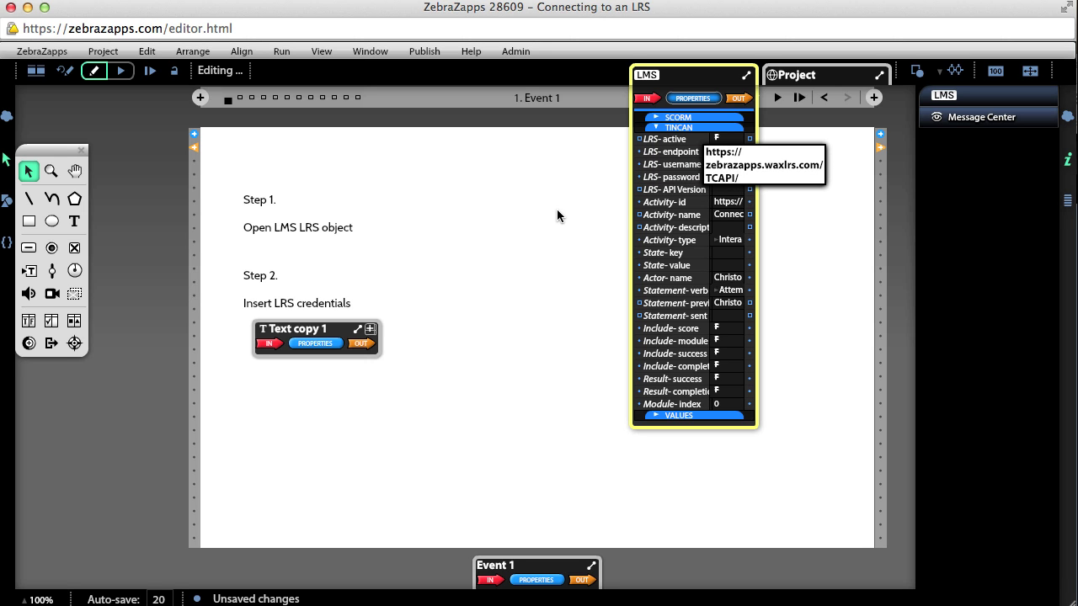
# - Switch to the Wax LRS settings page and copy the first basic credential's login into the LMS object's LRS username property
pyautogui.press('super+grave')
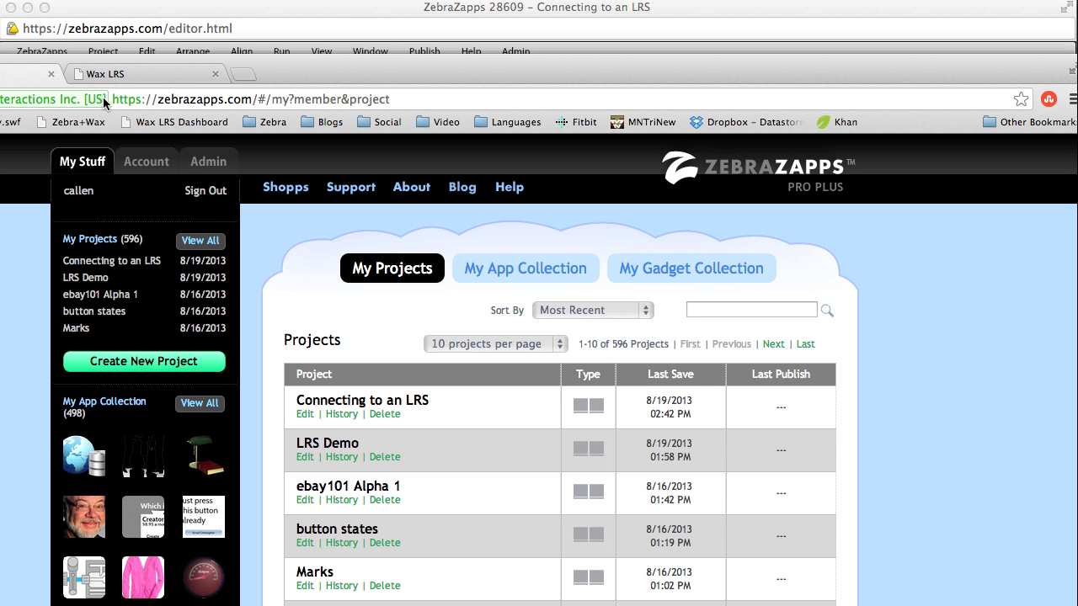
pyautogui.click(122, 74)
pyautogui.click(301, 503)
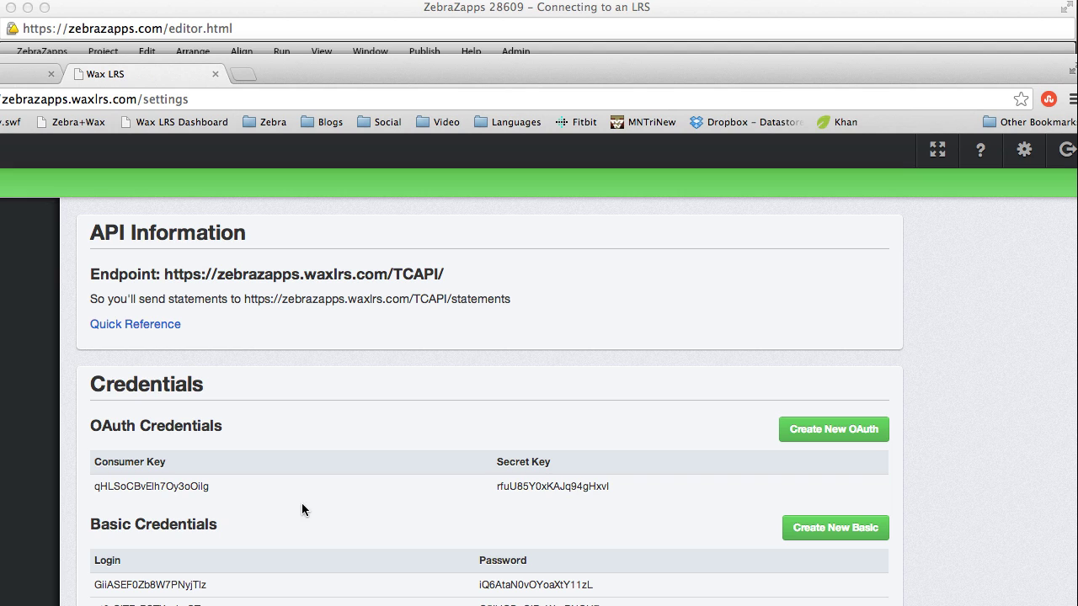
pyautogui.doubleClick(162, 586)
pyautogui.hotkey('ctrl', 'c')
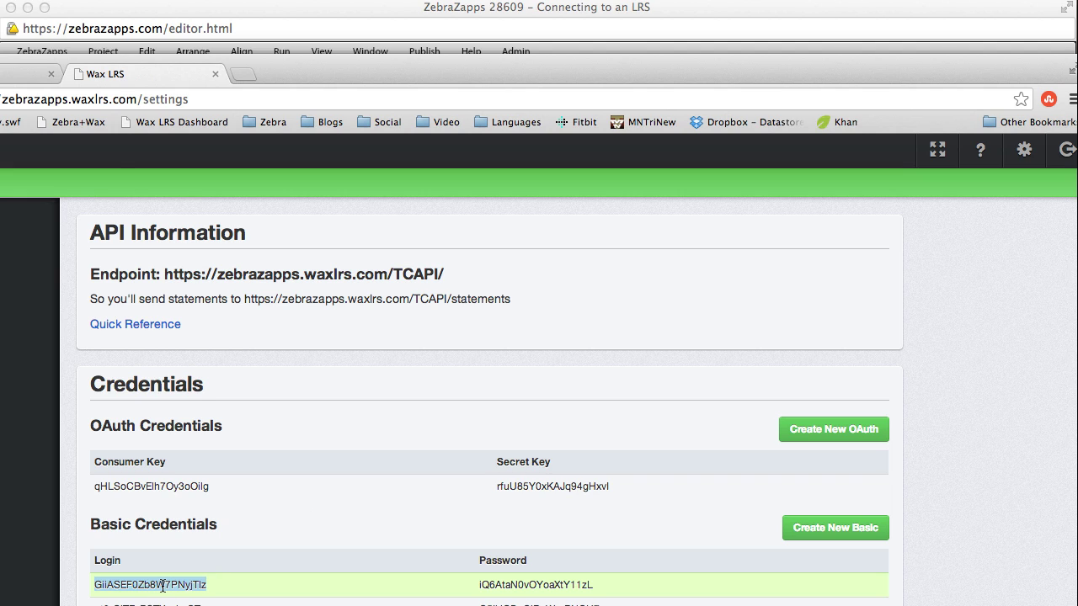
pyautogui.click(270, 10)
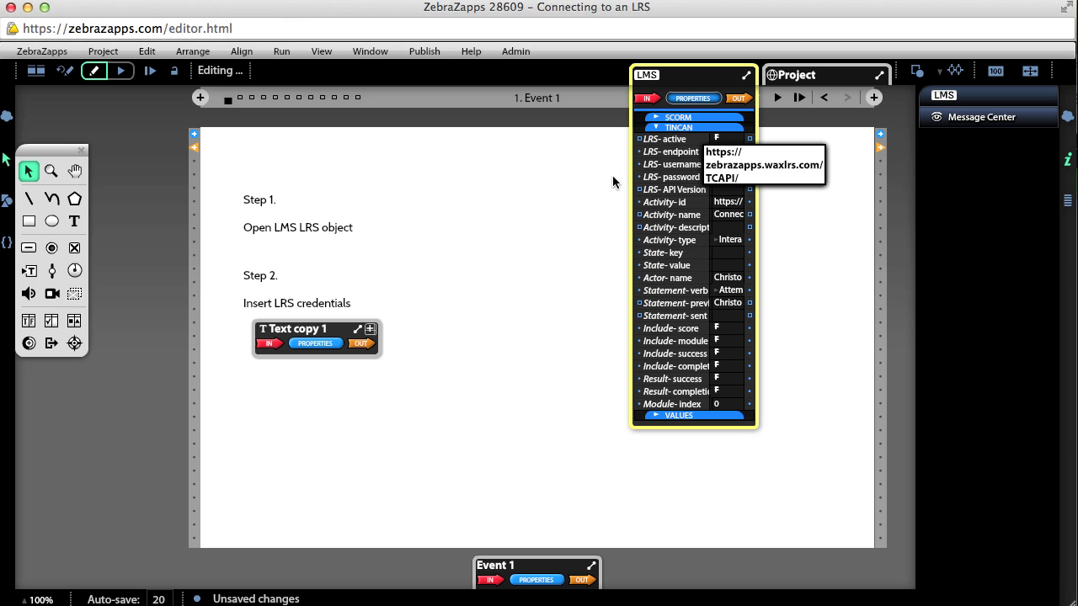
pyautogui.click(729, 164)
pyautogui.hotkey('ctrl', 'v')
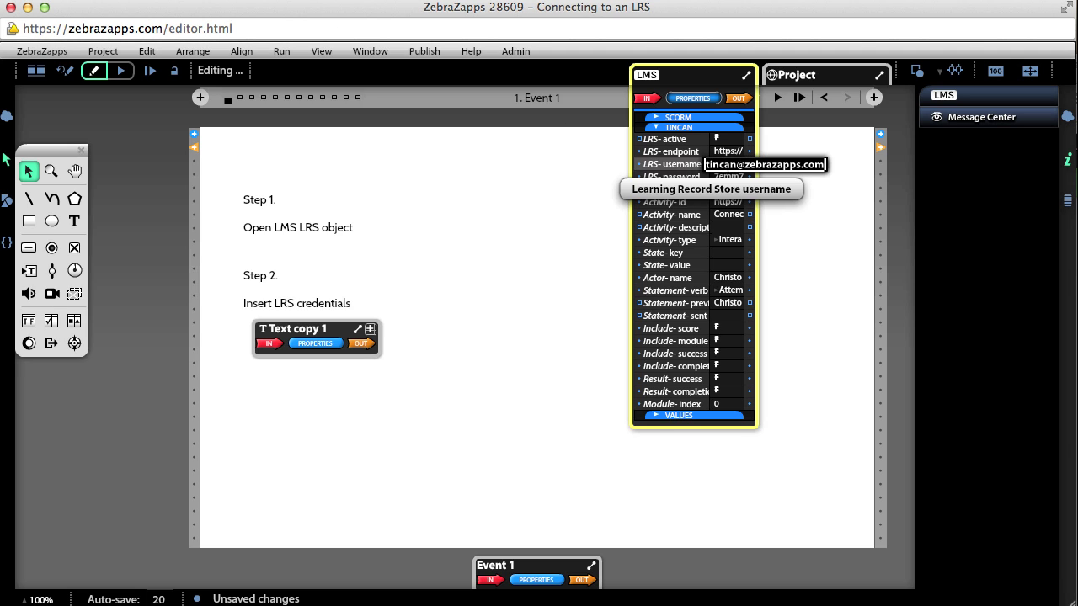
pyautogui.hotkey('ctrl', 'v')
# - Copy the password of the same basic credential from Wax LRS into the LMS object's LRS password property
pyautogui.hotkey('alt', 'Tab')
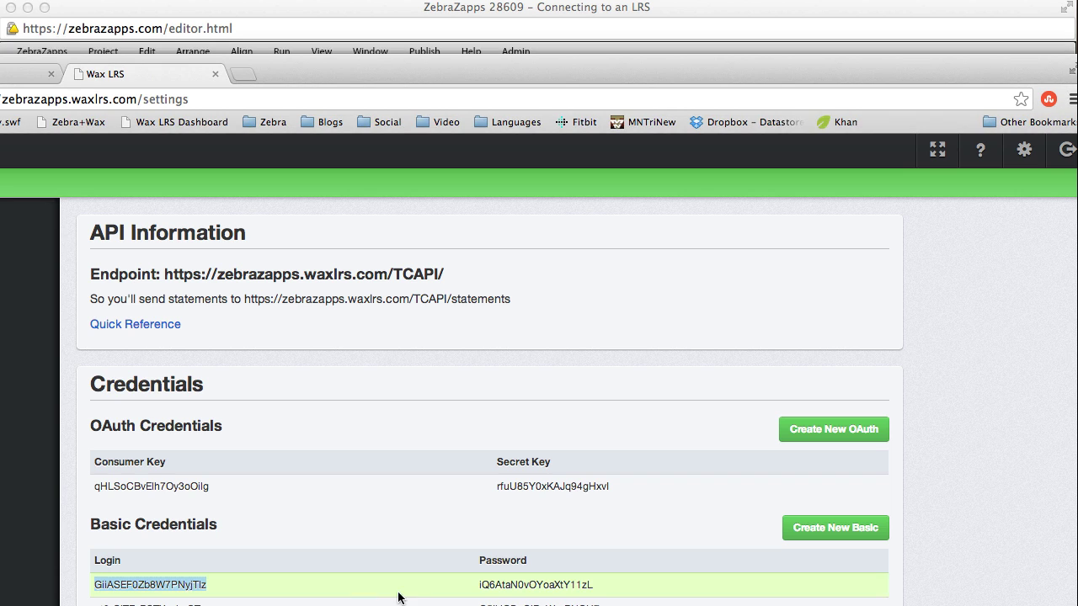
pyautogui.doubleClick(548, 586)
pyautogui.press('super+c')
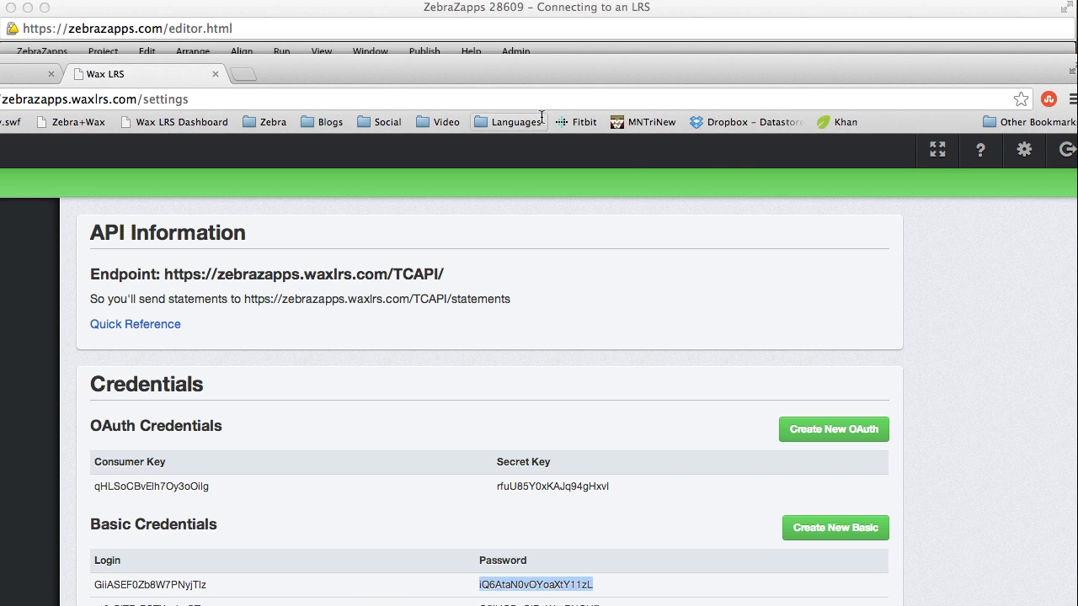
pyautogui.click(472, 8)
pyautogui.click(723, 178)
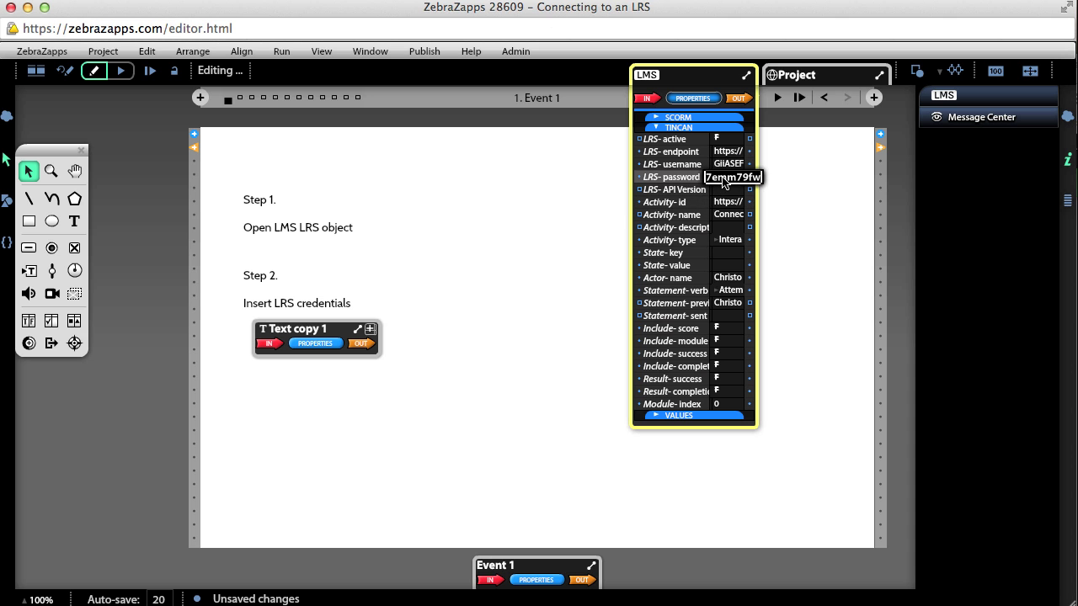
pyautogui.press('super+v')
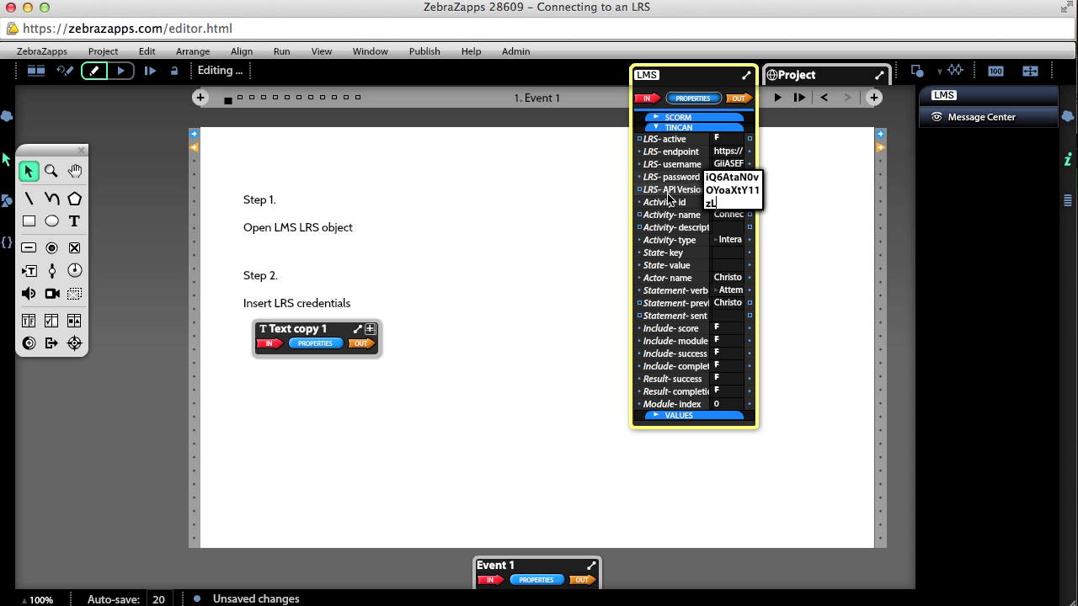
pyautogui.click(561, 241)
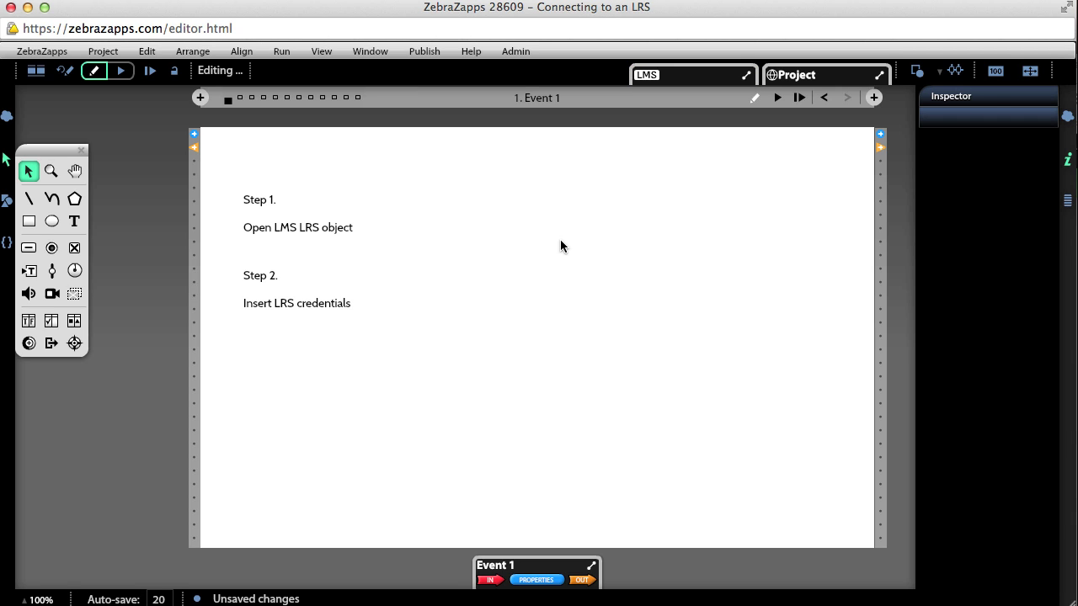
# - Duplicate the Step 2 text below itself, reword it as "Step 3." and "Create trigger to initiate activity", and widen it to fit one line
pyautogui.click(273, 305)
pyautogui.moveTo(274, 305); pyautogui.dragTo(273, 368)
pyautogui.doubleClick(272, 342)
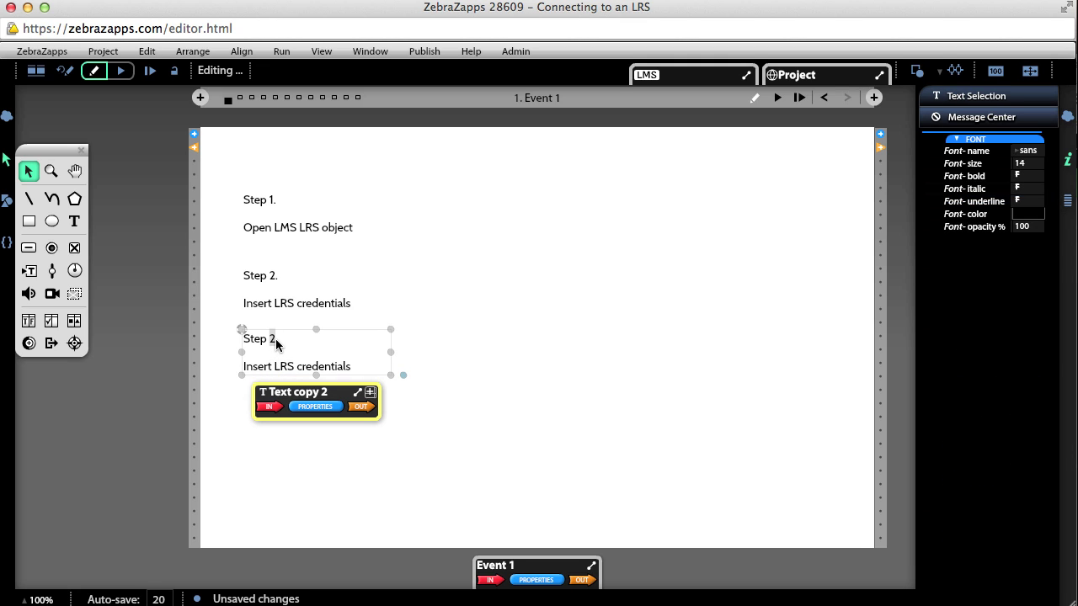
pyautogui.write('3')
pyautogui.moveTo(353, 368); pyautogui.dragTo(252, 378)
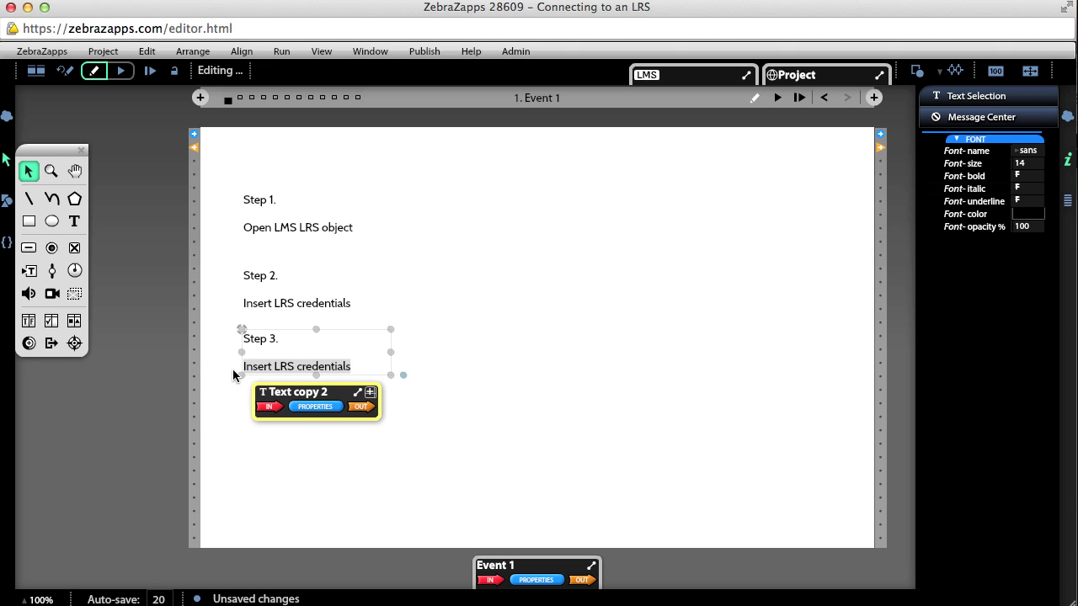
pyautogui.write('Create trigger to initiate activi')
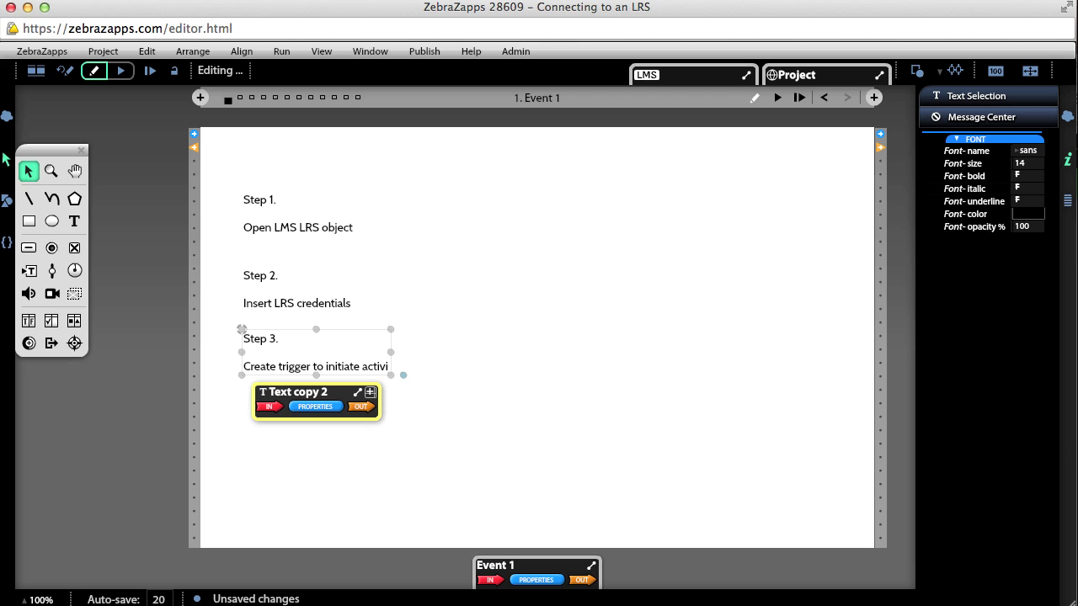
pyautogui.write('ty')
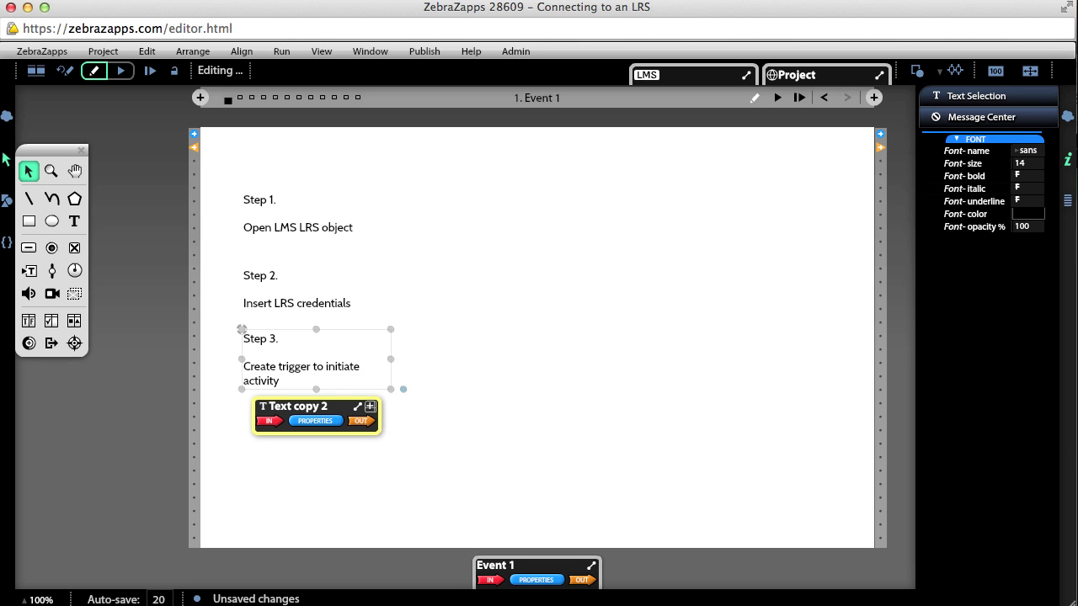
pyautogui.moveTo(391, 360); pyautogui.dragTo(413, 362)
pyautogui.click(481, 366)
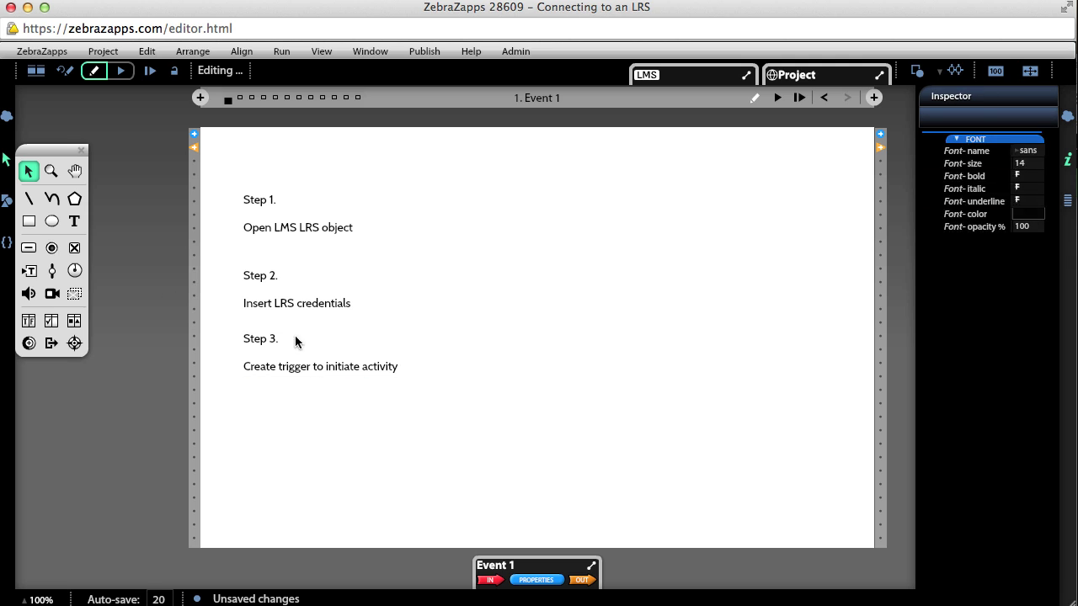
# - Draw a push button about 93 by 42 beside the step texts and wire its Button pressed output to the LMS object's Initiate activity input
pyautogui.click(29, 248)
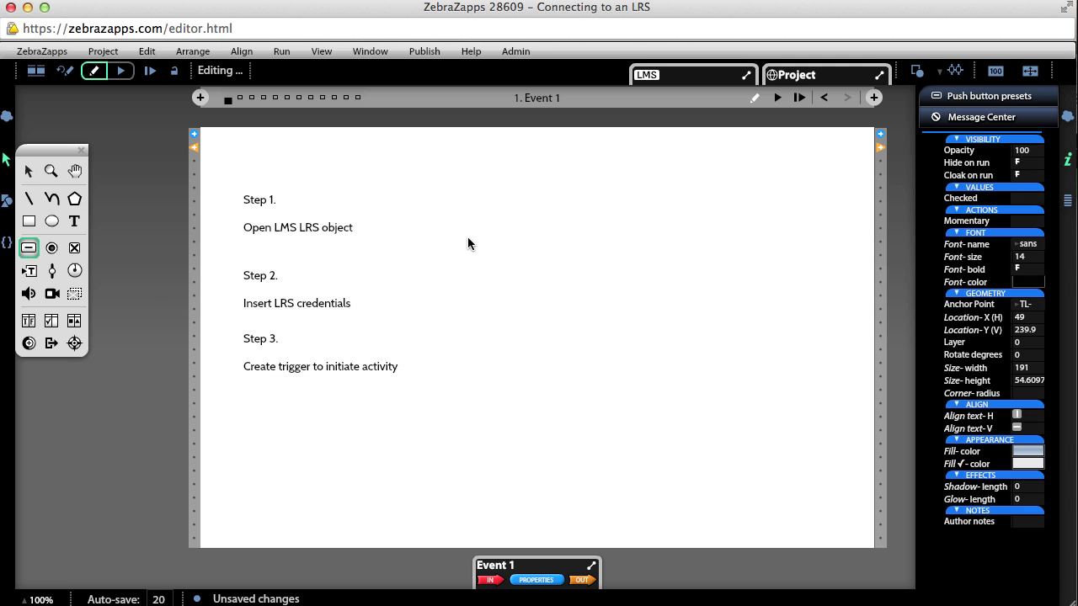
pyautogui.moveTo(467, 237)
pyautogui.mouseDown()
pyautogui.moveTo(585, 301)
pyautogui.moveTo(547, 274)
pyautogui.mouseUp()
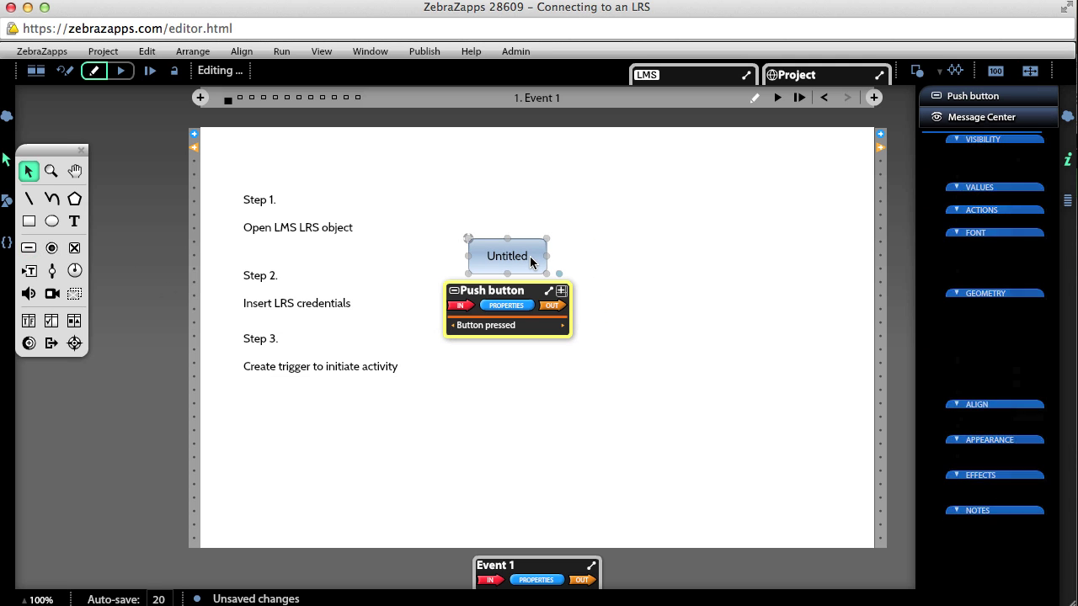
pyautogui.moveTo(564, 325); pyautogui.dragTo(650, 132)
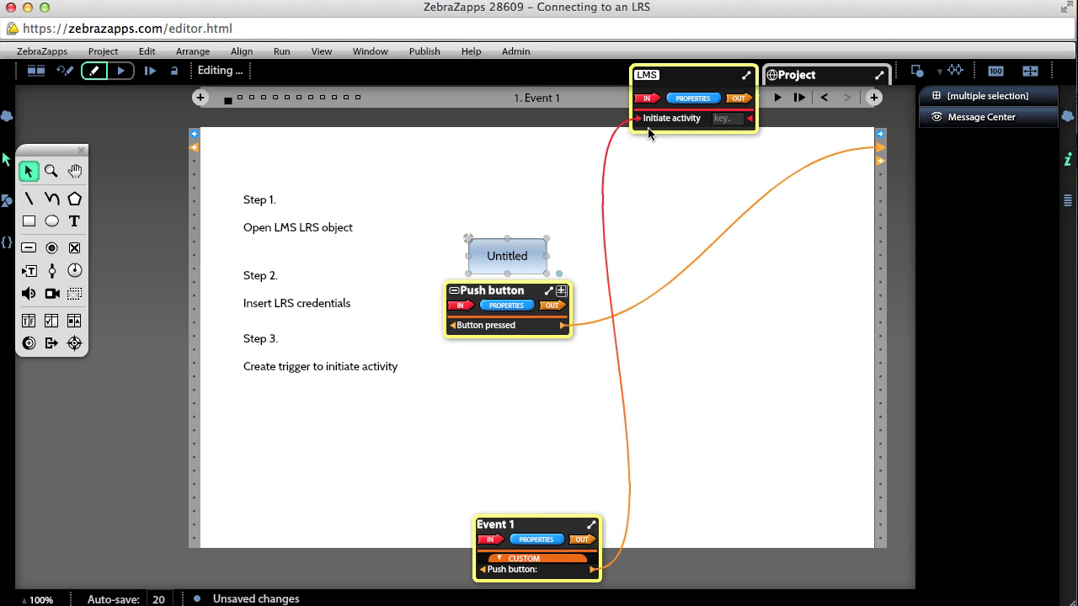
pyautogui.click(503, 192)
# - Change the push button's label to "Initiate"
pyautogui.doubleClick(499, 255)
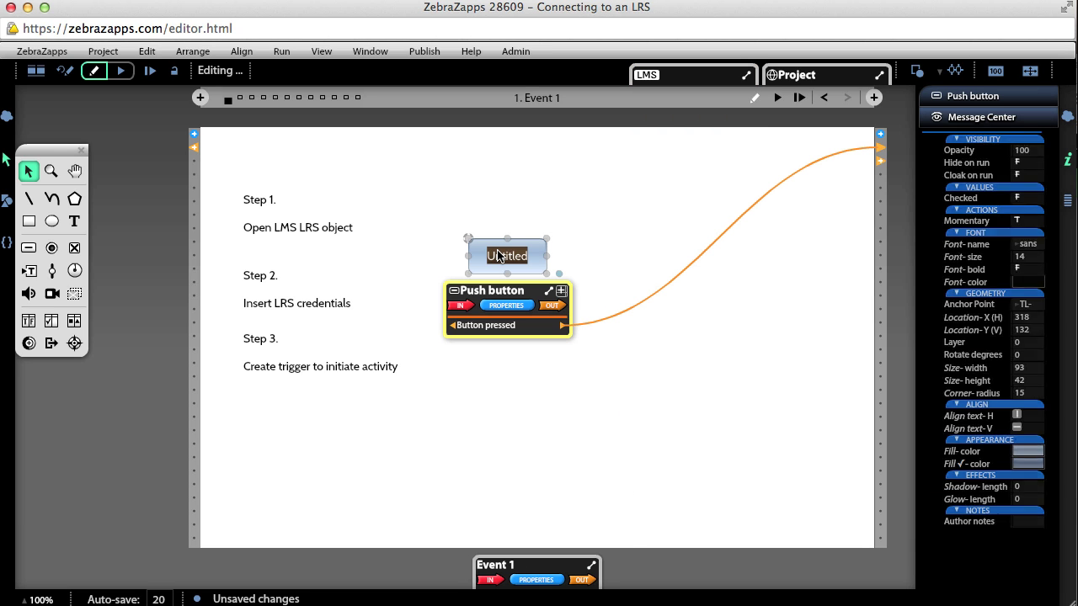
pyautogui.write('Initia')
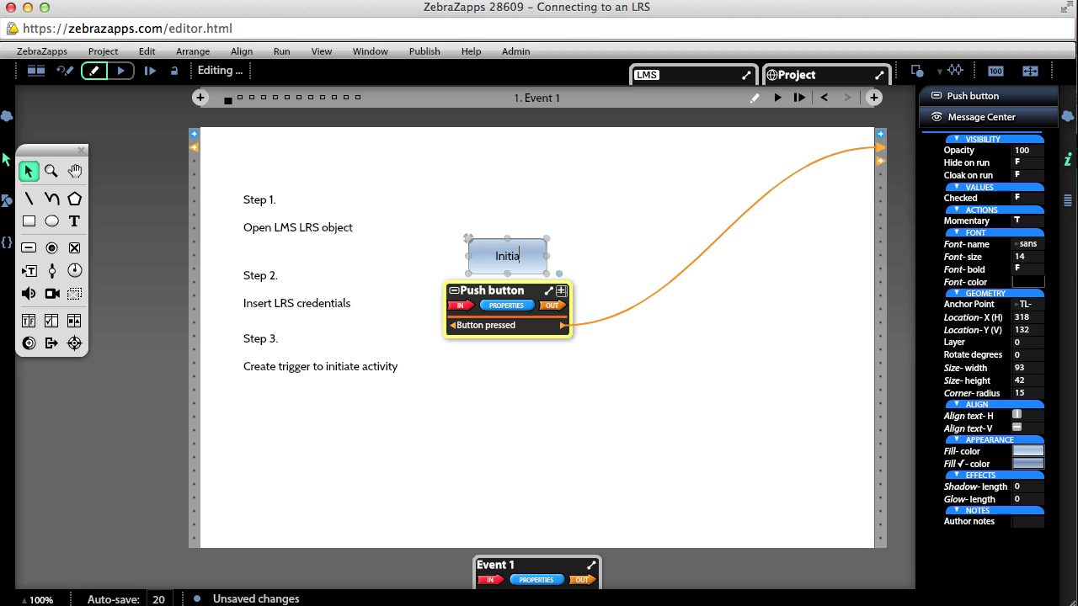
pyautogui.write('te')
pyautogui.click(495, 202)
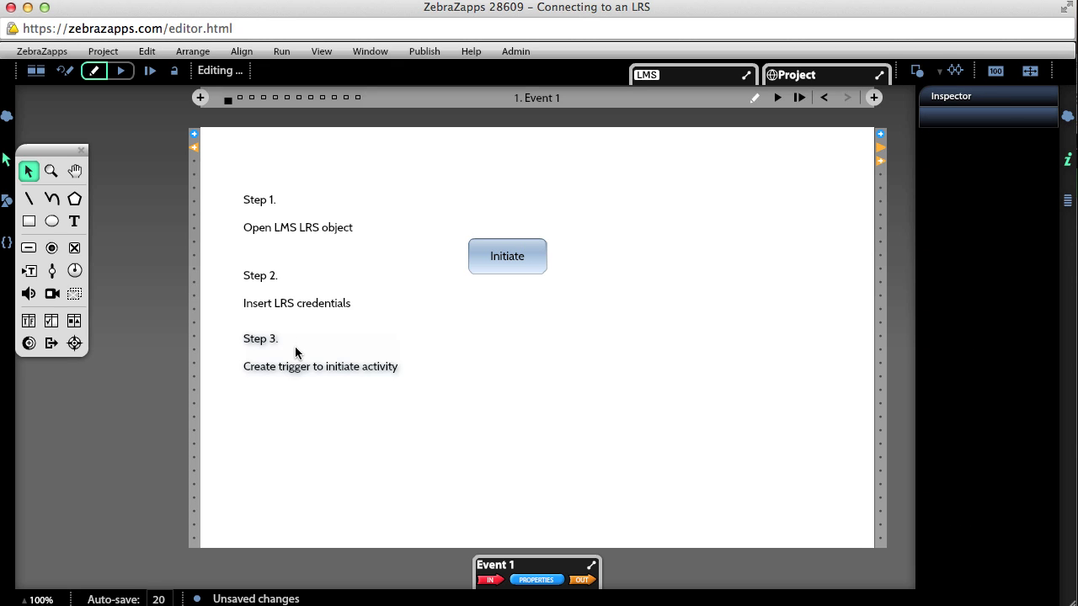
# - Duplicate the Step 3 text below itself, reword it as "Step 4." and "Create trigger to send a statement", and widen it to fit one line
pyautogui.moveTo(295, 346); pyautogui.dragTo(293, 417)
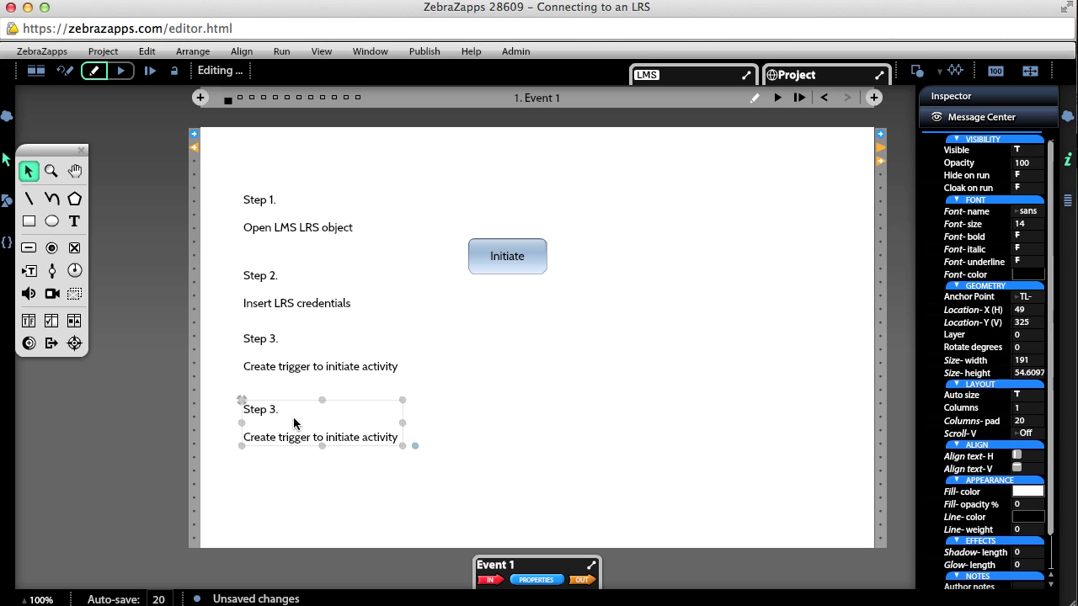
pyautogui.doubleClick(272, 410)
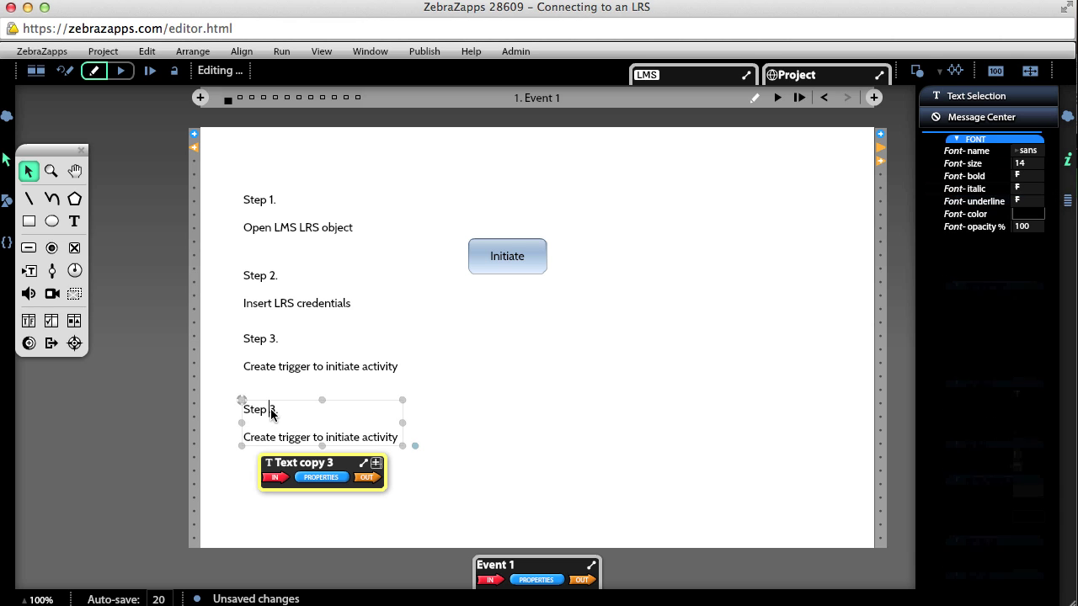
pyautogui.write('4.')
pyautogui.keyDown('shift'); pyautogui.click(327, 438); pyautogui.keyUp('shift')
pyautogui.moveTo(327, 437); pyautogui.dragTo(400, 454)
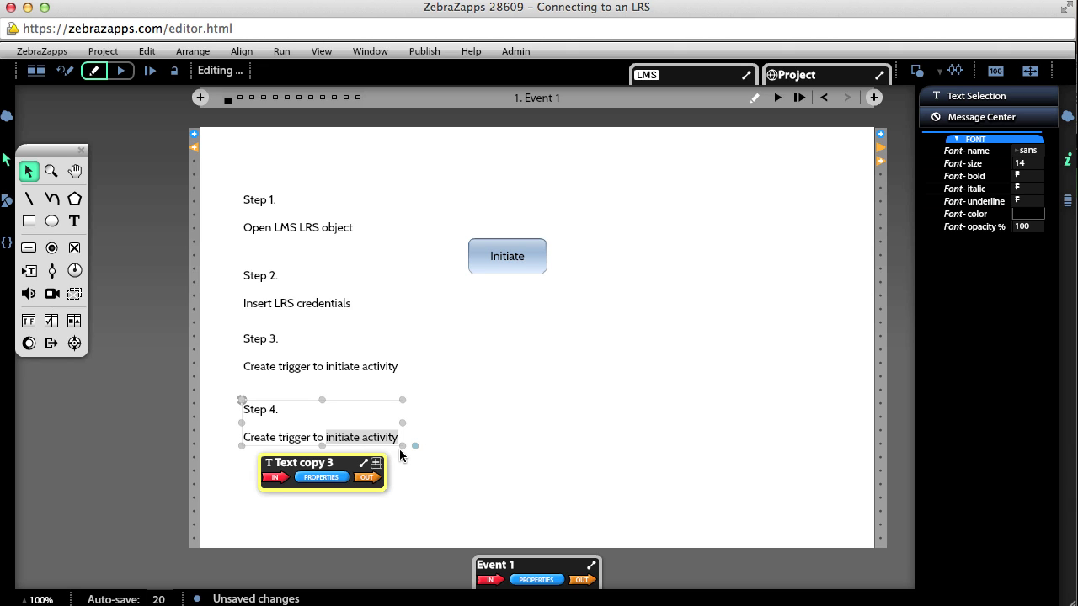
pyautogui.write('send a ')
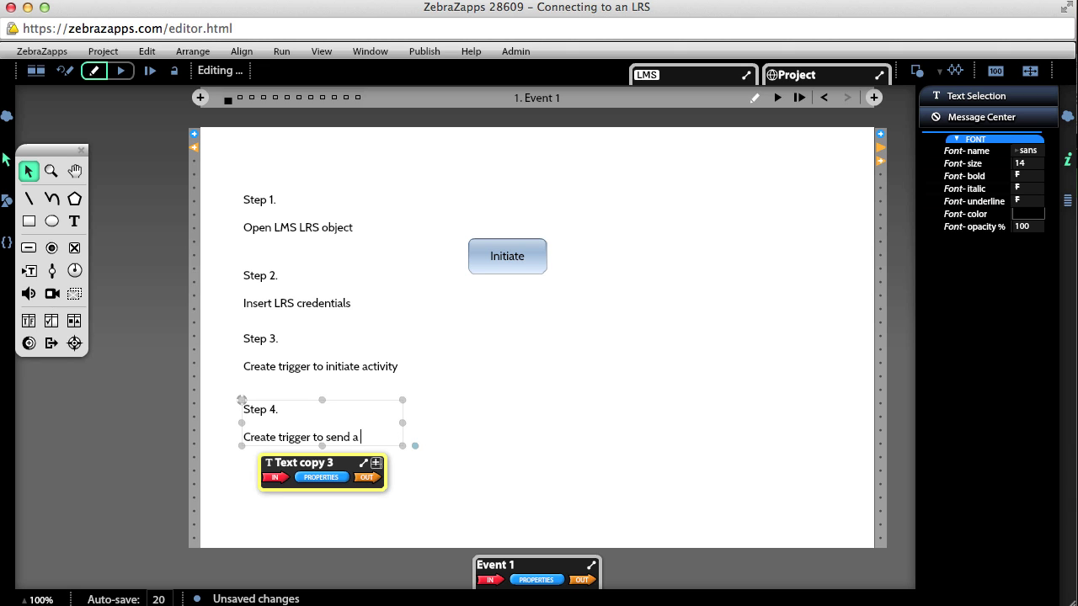
pyautogui.write('statemen')
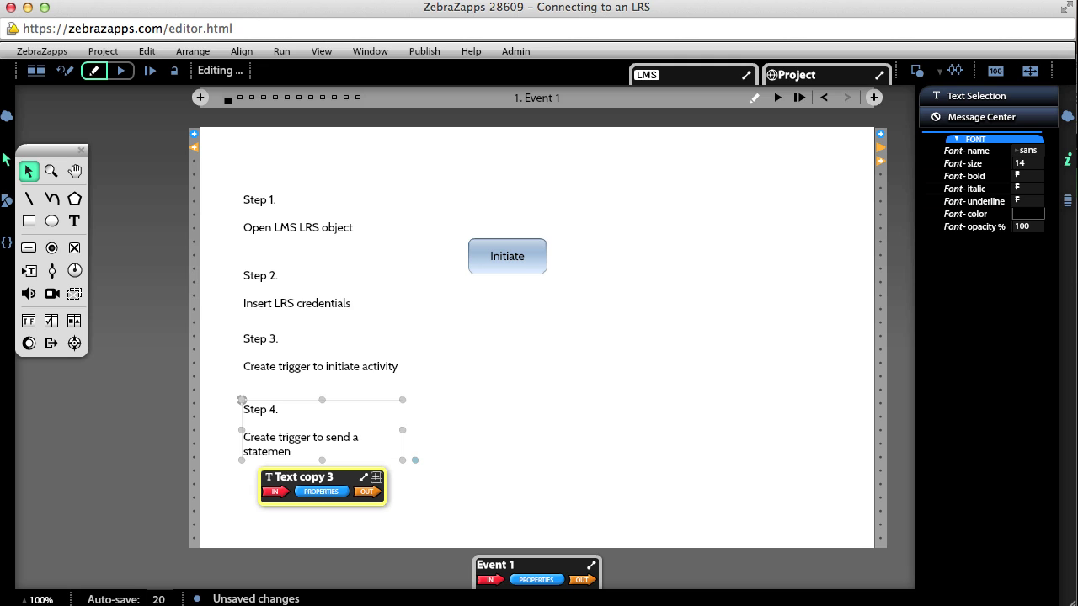
pyautogui.write('t')
pyautogui.moveTo(404, 436); pyautogui.dragTo(443, 429)
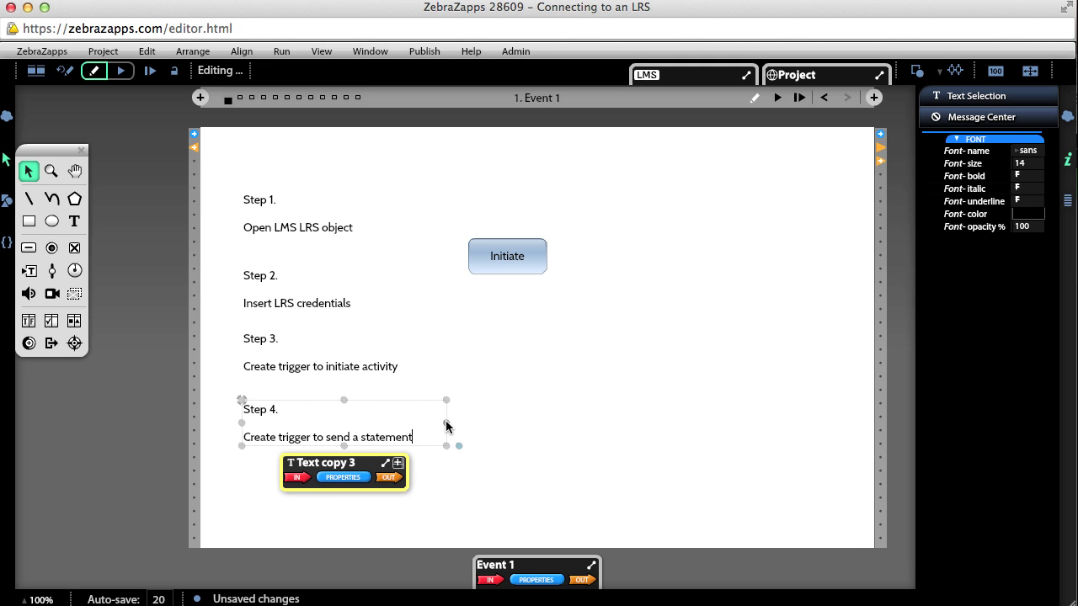
pyautogui.click(510, 495)
# - Draw a push button about 90 by 44 below the Initiate button and label it "Send Statement"
pyautogui.click(28, 247)
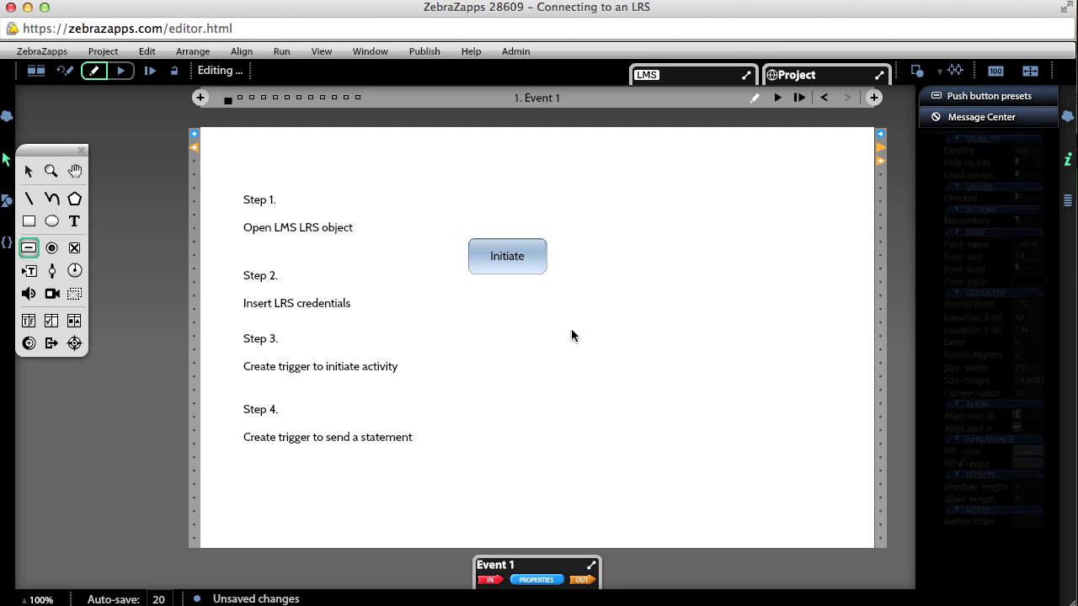
pyautogui.moveTo(471, 297)
pyautogui.mouseDown()
pyautogui.moveTo(520, 354)
pyautogui.moveTo(557, 327)
pyautogui.moveTo(546, 333)
pyautogui.mouseUp()
pyautogui.doubleClick(509, 318)
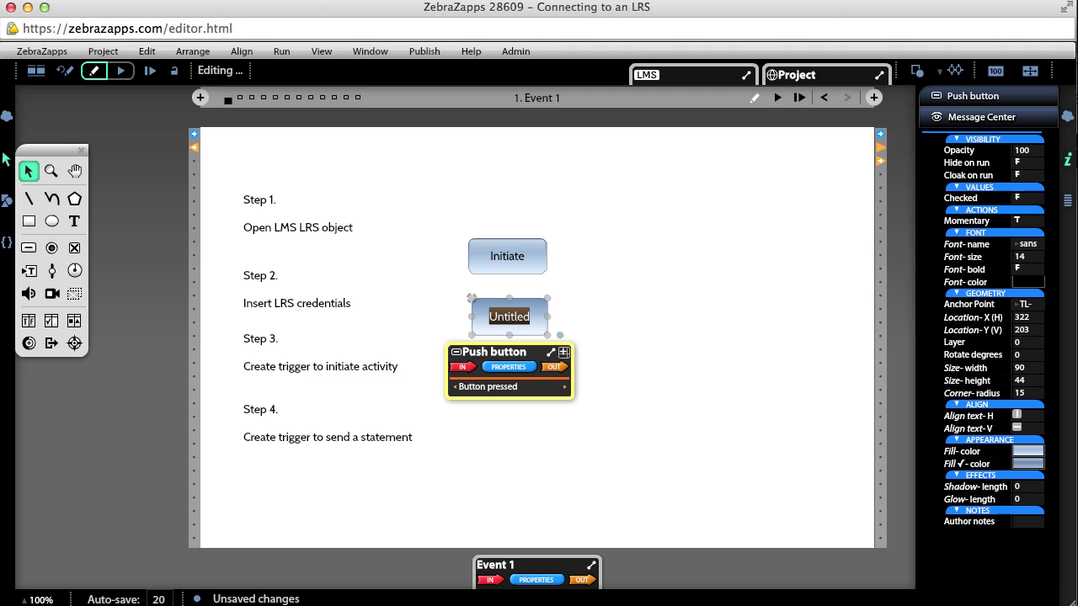
pyautogui.write('Send Statemen')
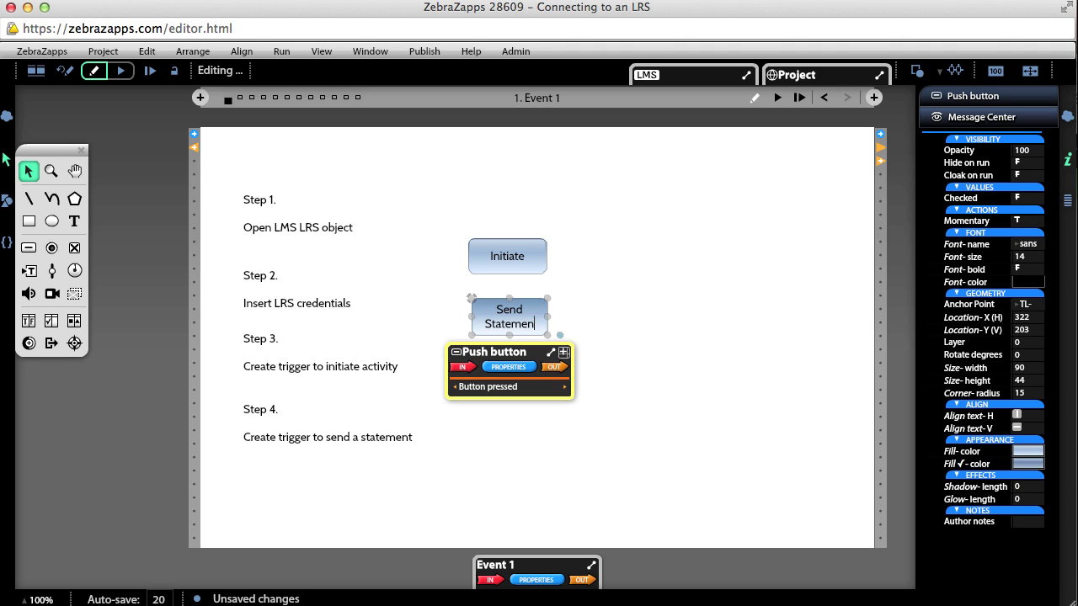
pyautogui.write('t')
pyautogui.press('Return')
# - Wire the Send Statement button's Button pressed output to the LMS object's Send statement input and save the project
pyautogui.moveTo(565, 387); pyautogui.dragTo(649, 143)
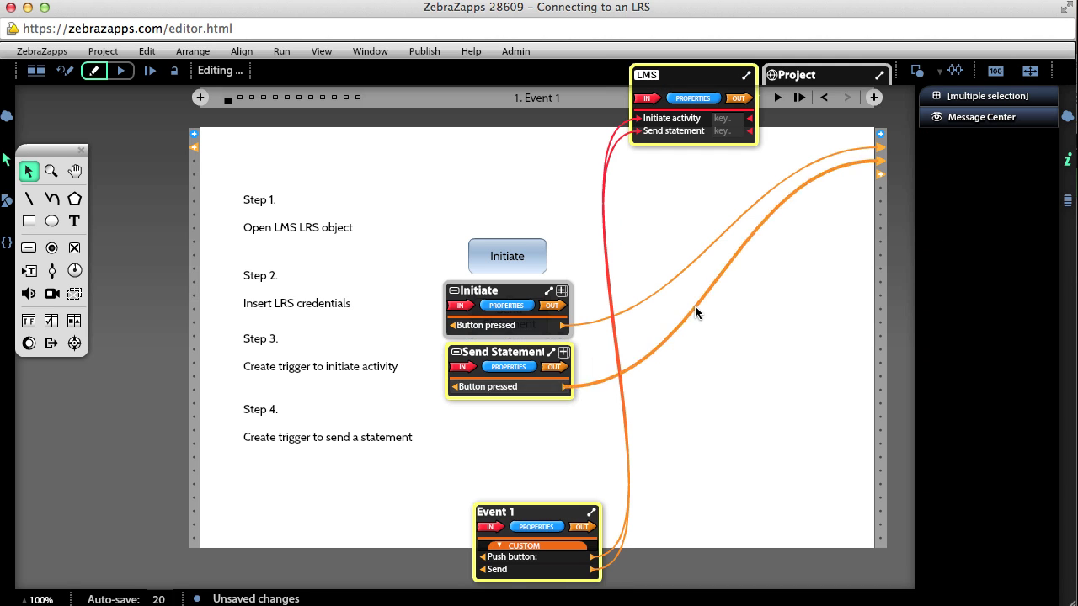
pyautogui.click(742, 358)
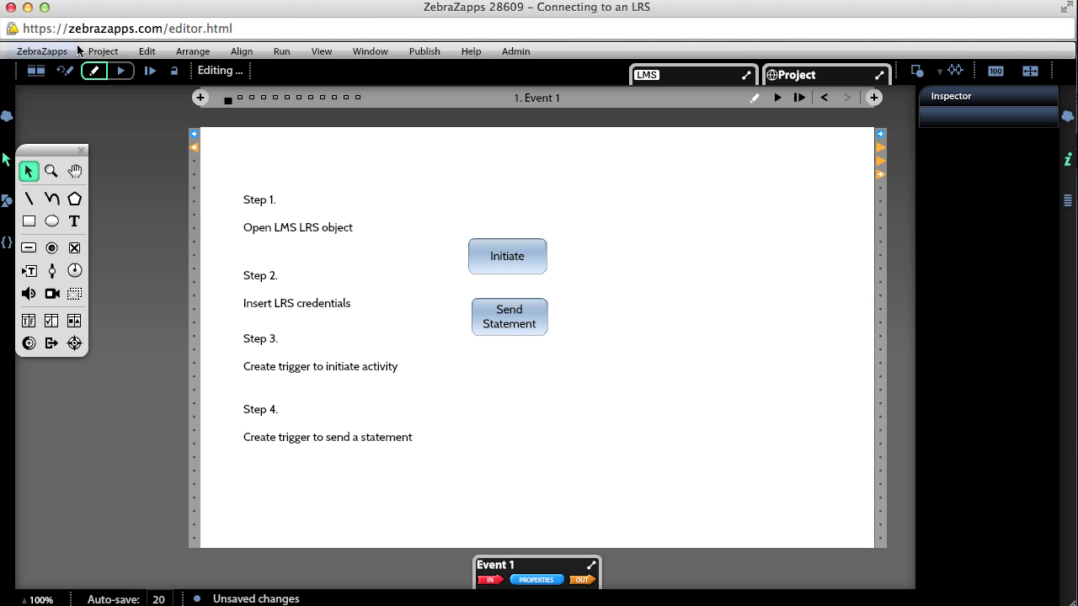
pyautogui.click(103, 52)
pyautogui.click(116, 121)
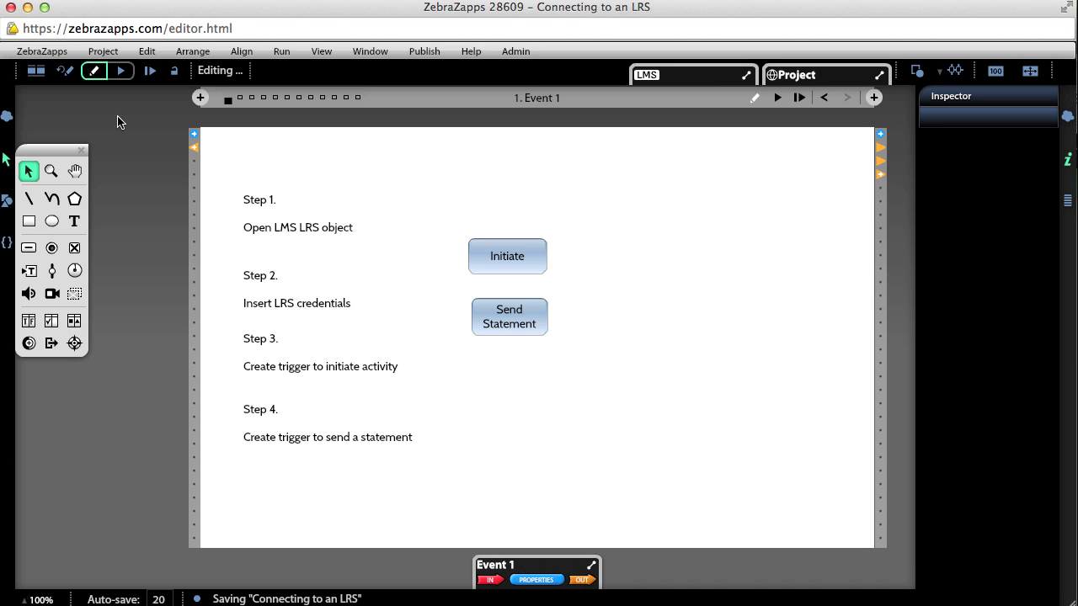
# - Run the project and initiate the activity with the Initiate button
pyautogui.click(131, 73)
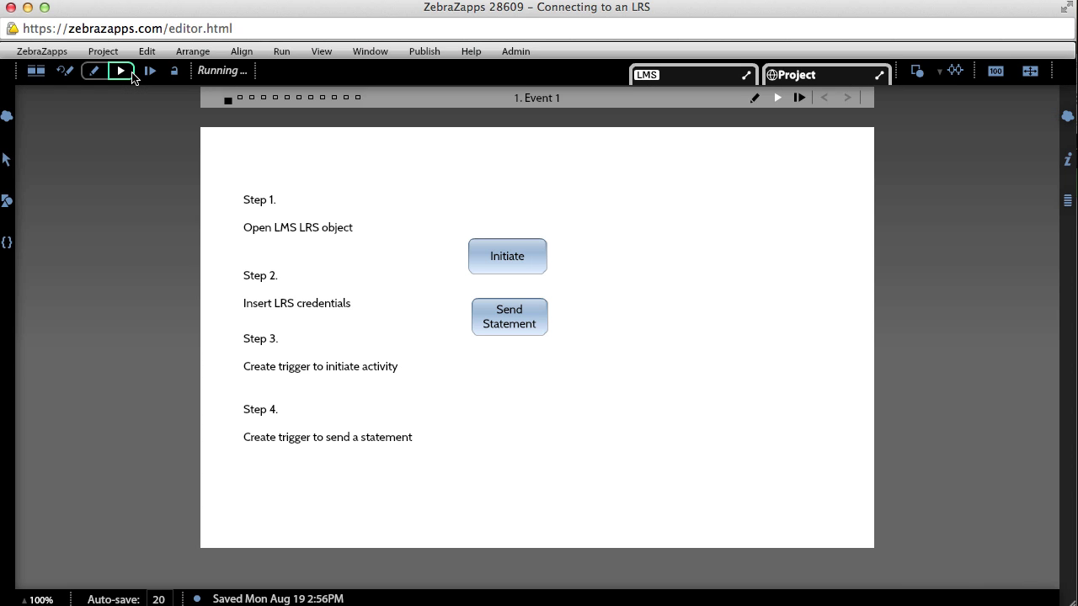
pyautogui.click(508, 262)
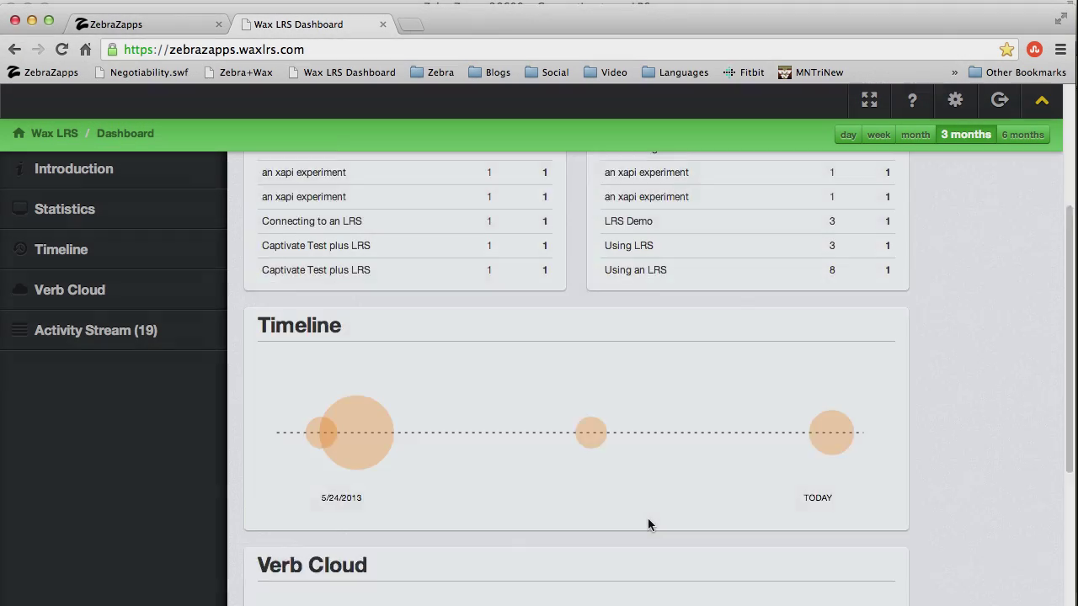
# - Switch to the Wax LRS dashboard and expand the details of the newest statement in the Activity Stream
pyautogui.scroll(-15, 648, 525)
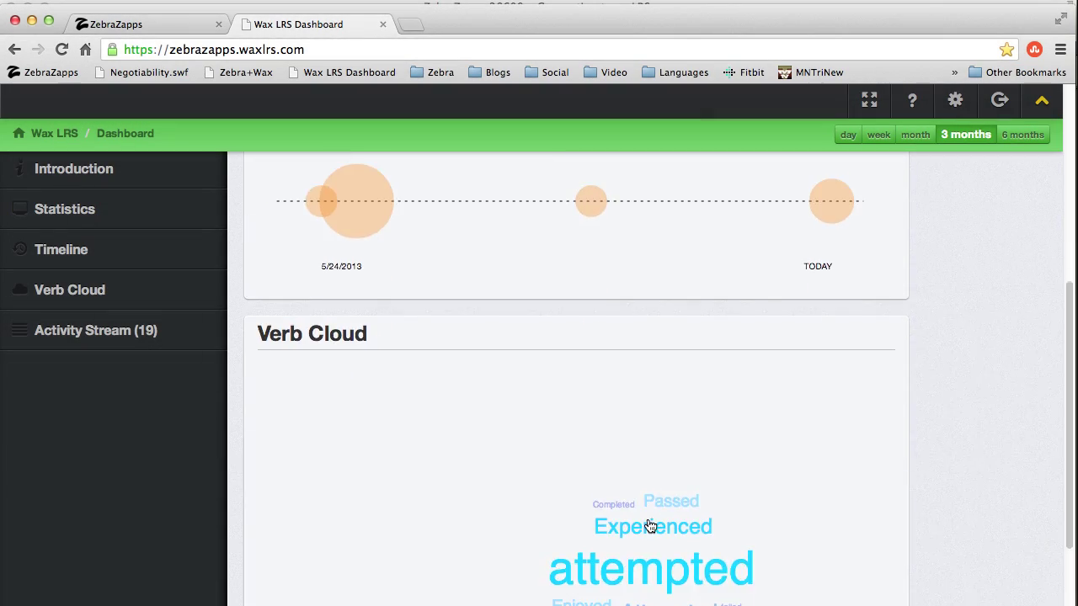
pyautogui.scroll(5, 651, 522)
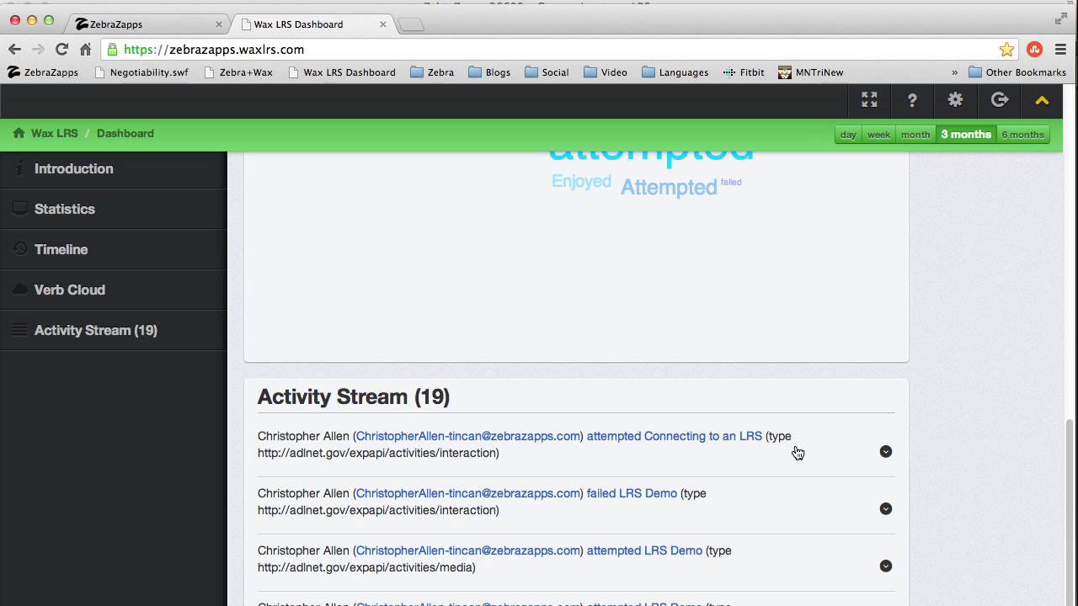
pyautogui.click(885, 452)
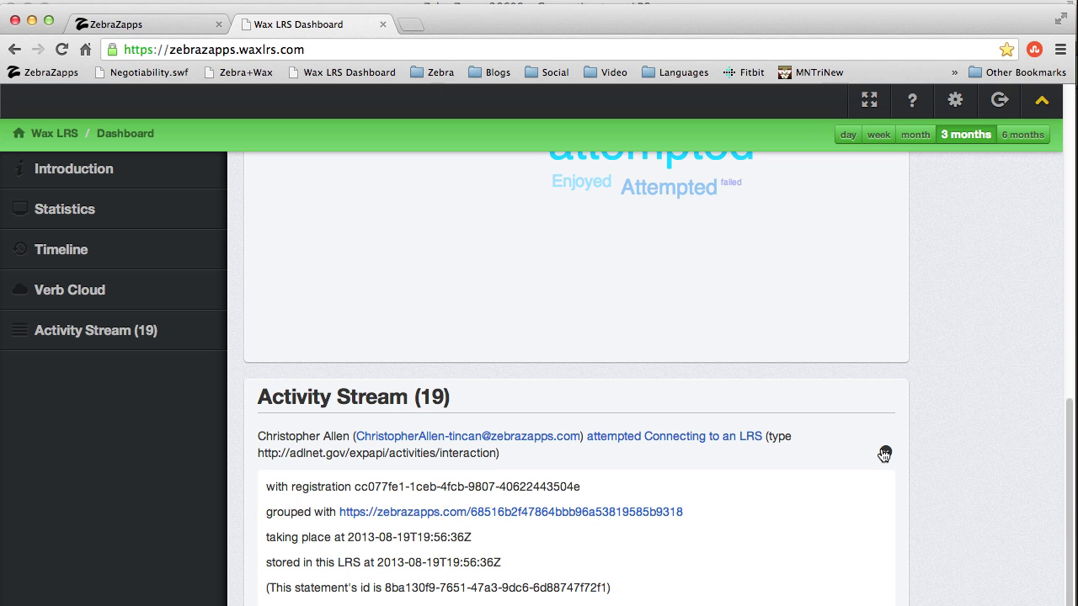
pyautogui.scroll(-2, 804, 452)
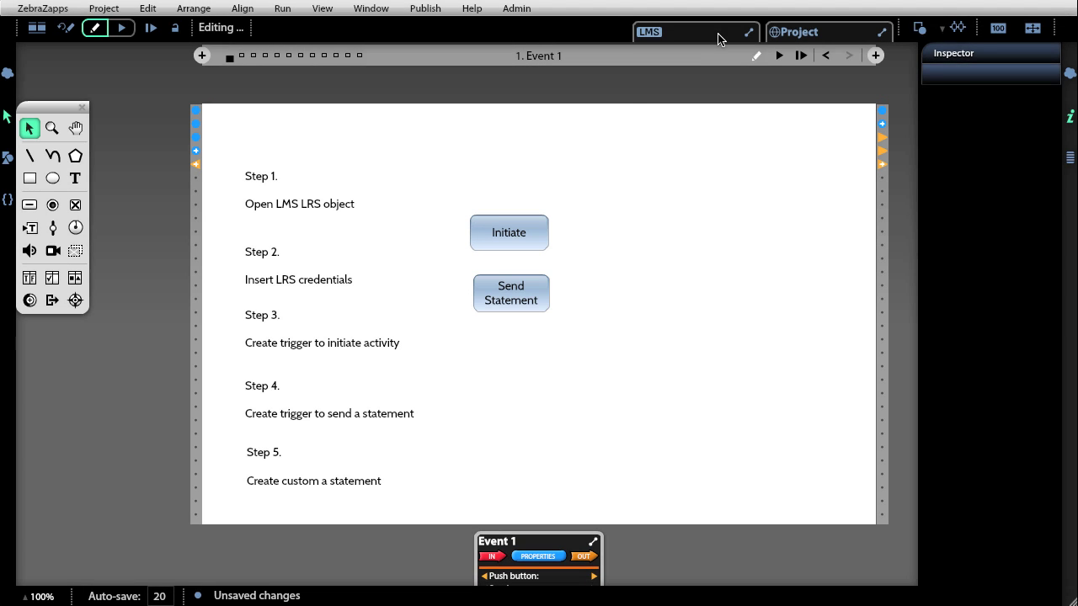
# - Check the LMS object's TINCAN properties and add a text about 132 wide reading "Verb" below the Send Statement button
pyautogui.click(719, 42)
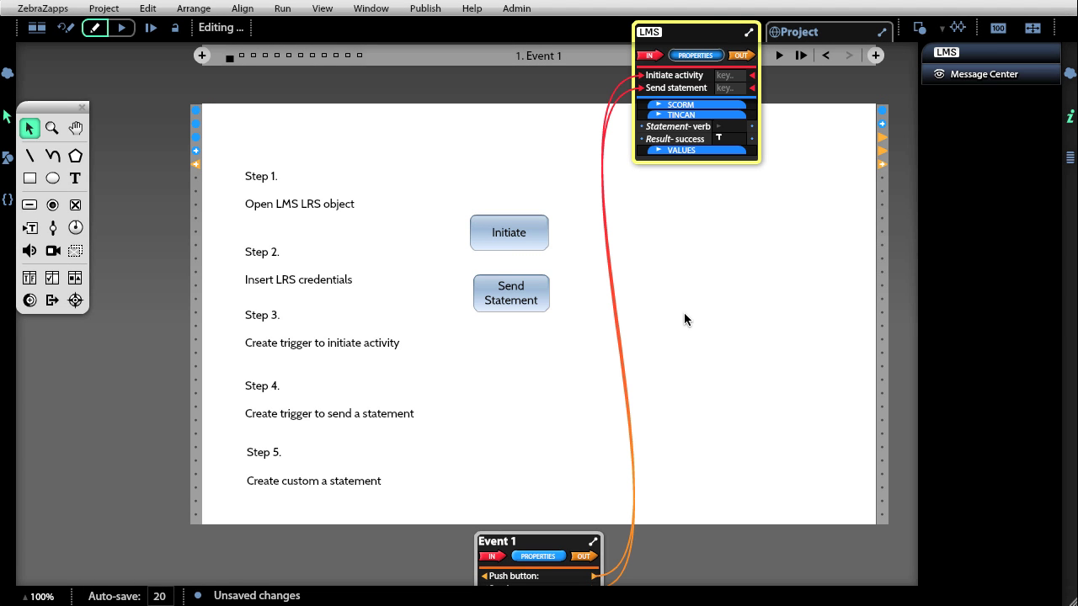
pyautogui.click(687, 116)
pyautogui.click(75, 178)
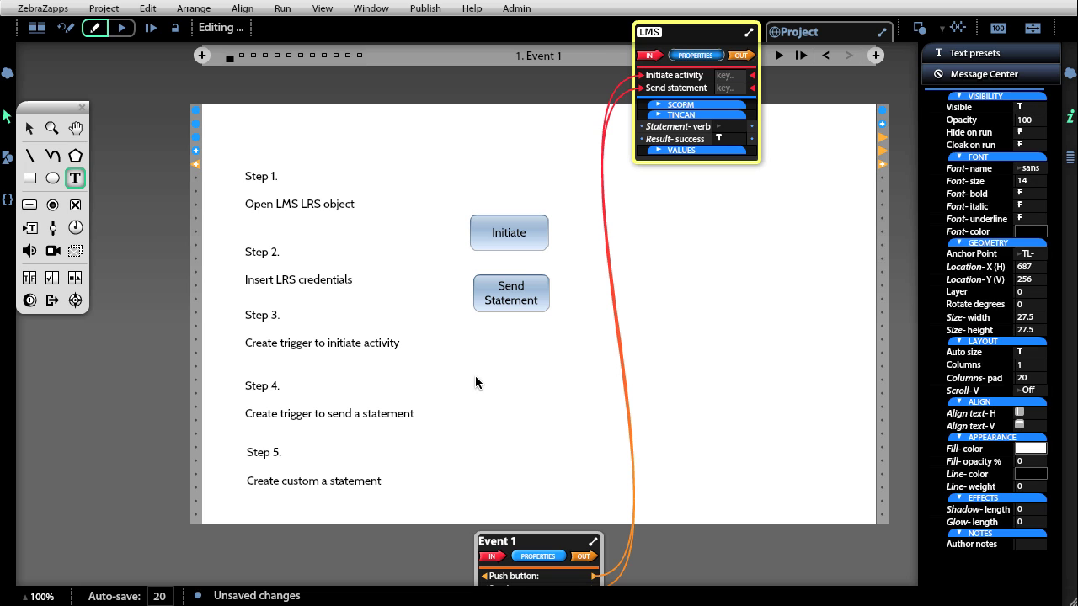
pyautogui.moveTo(475, 375); pyautogui.dragTo(590, 383)
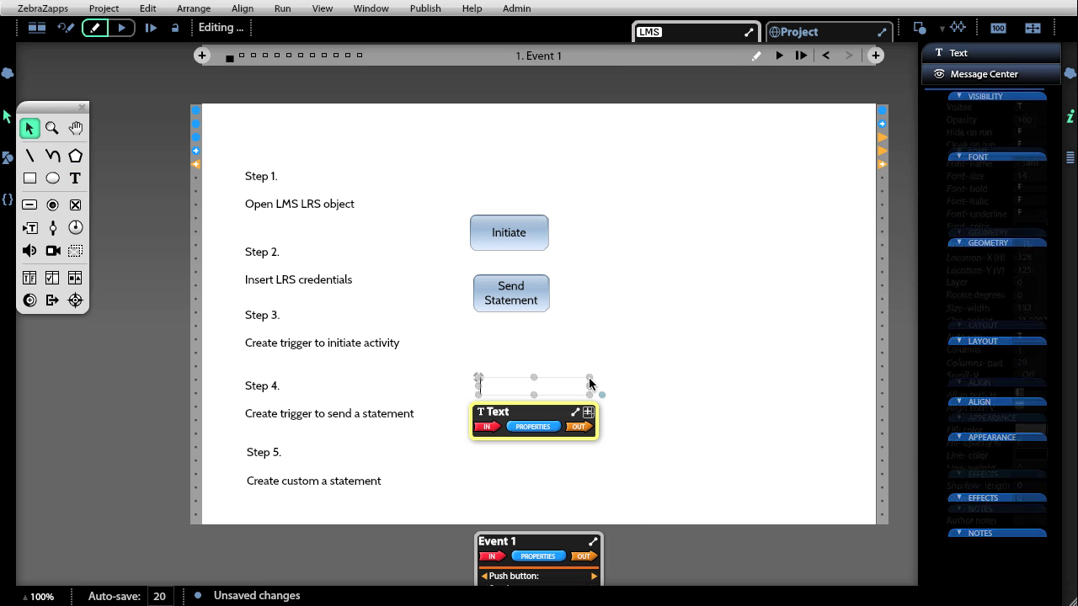
pyautogui.write('Verb')
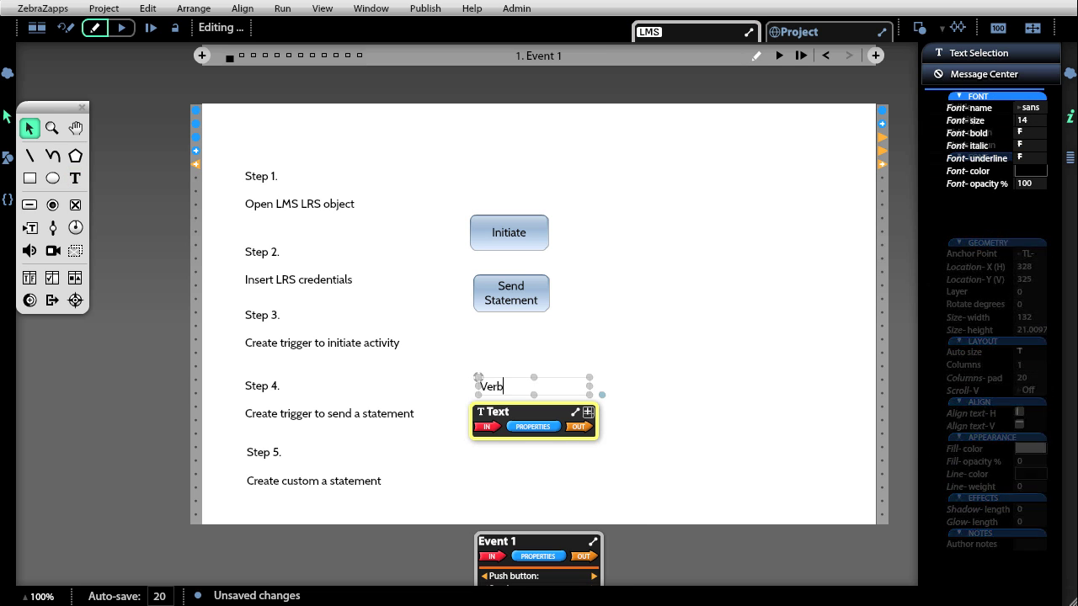
pyautogui.click(581, 367)
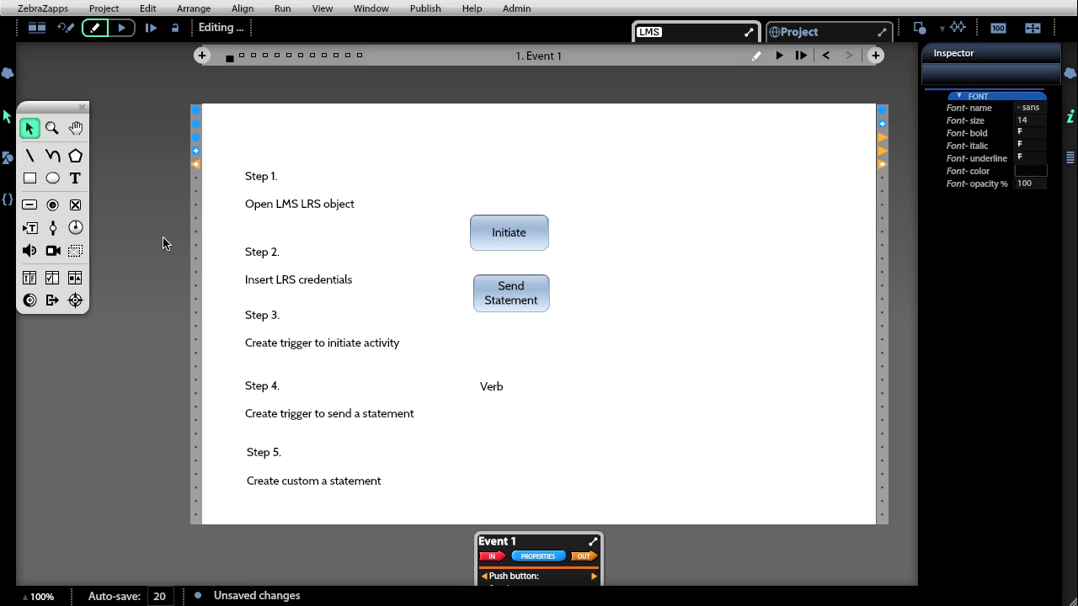
# - Draw an input text field about 182 by 23 under the Verb label and set its Submit text property to the continuous option
pyautogui.click(29, 228)
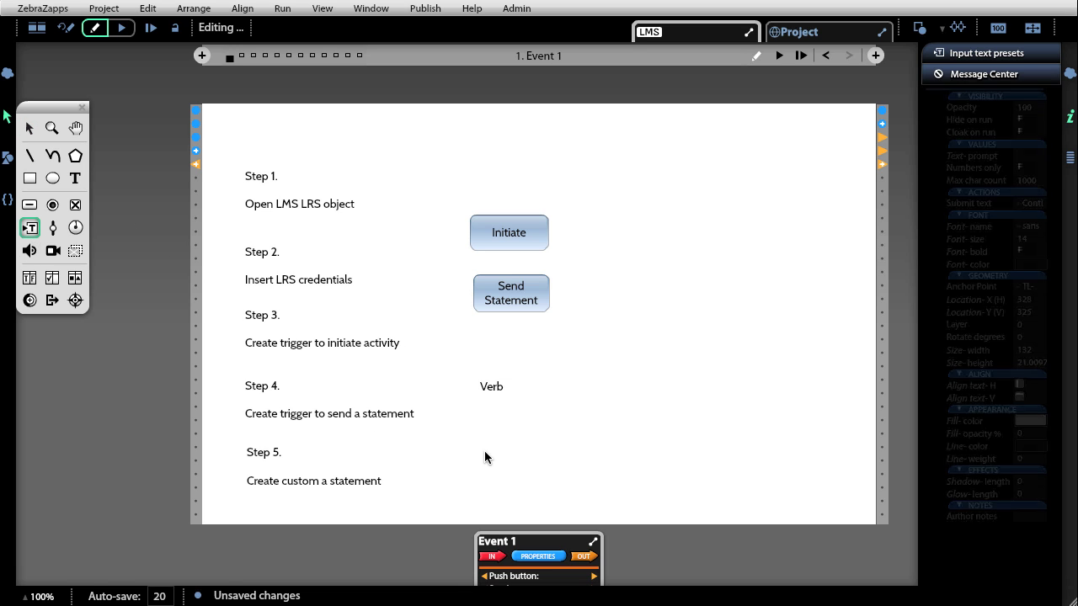
pyautogui.moveTo(479, 401); pyautogui.dragTo(631, 419)
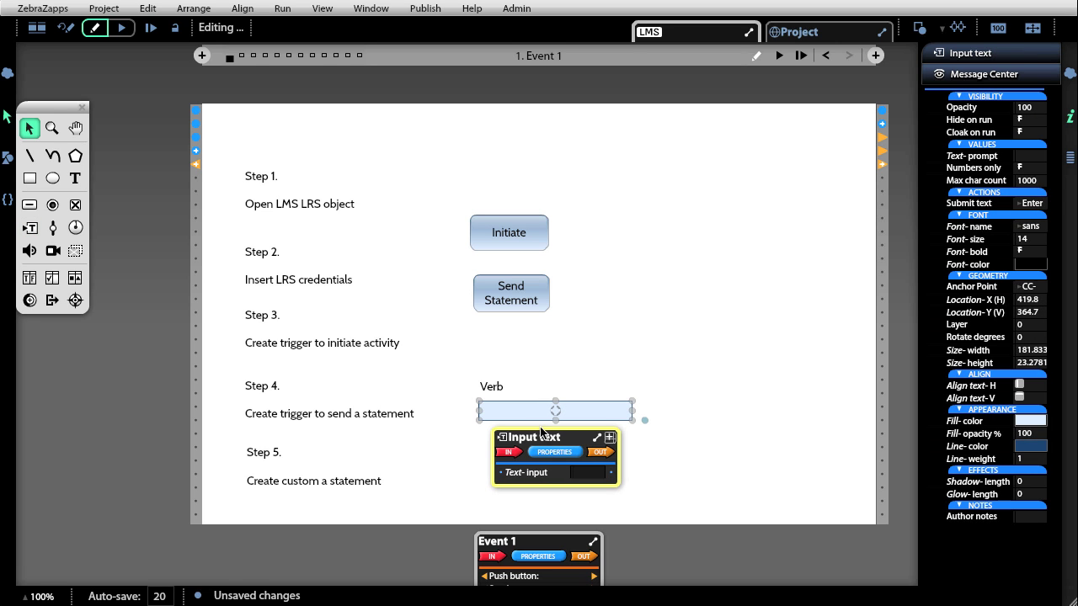
pyautogui.click(1037, 203)
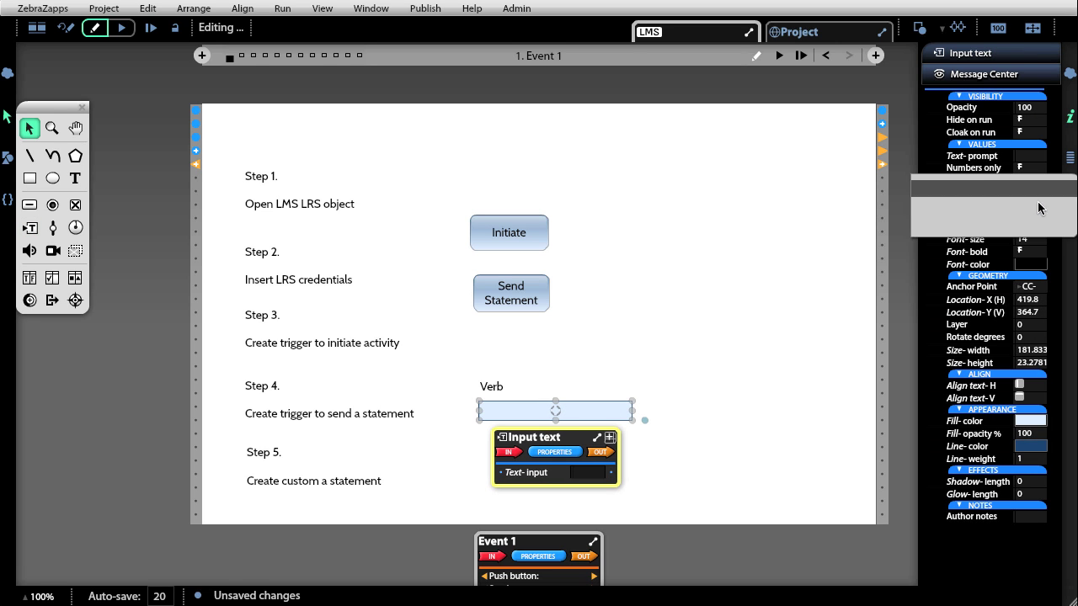
pyautogui.click(1037, 222)
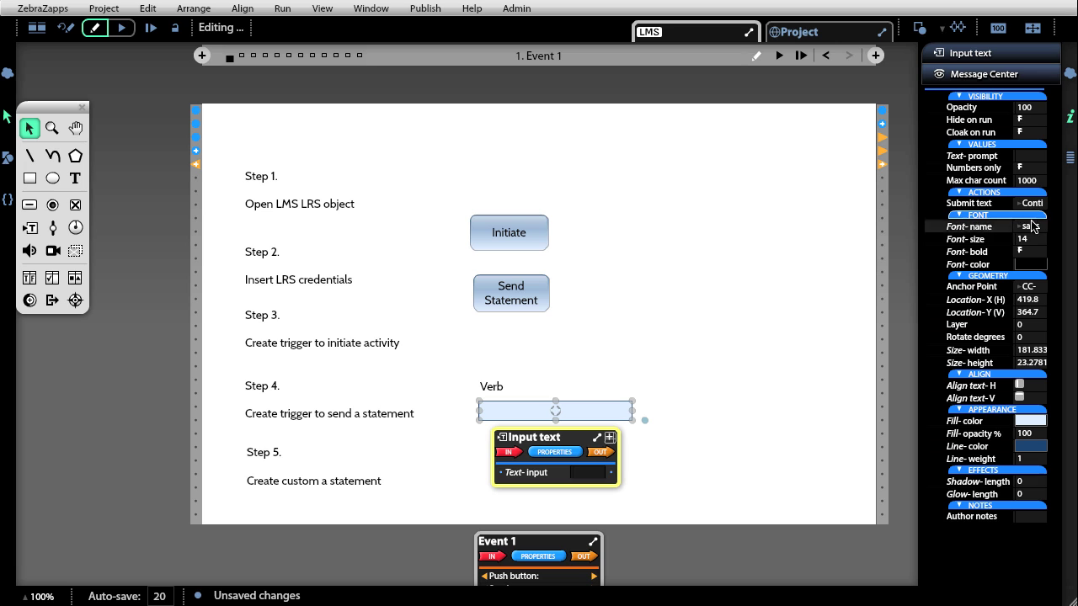
pyautogui.click(801, 389)
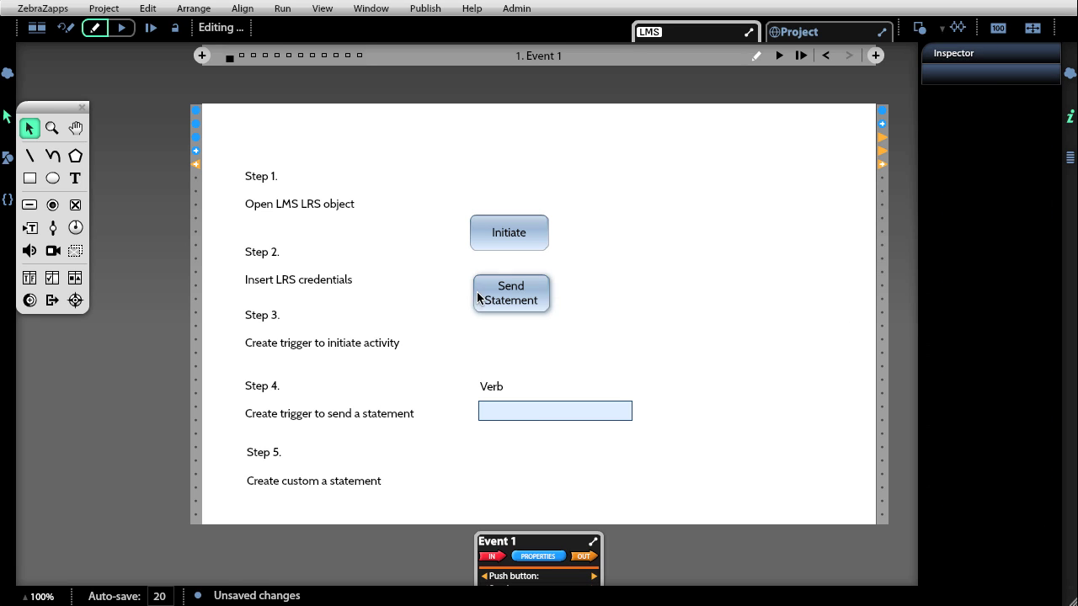
# - Draw a check box about 30 by 30 beside the Verb field and label it "Success"
pyautogui.click(75, 205)
pyautogui.moveTo(751, 385); pyautogui.dragTo(778, 409)
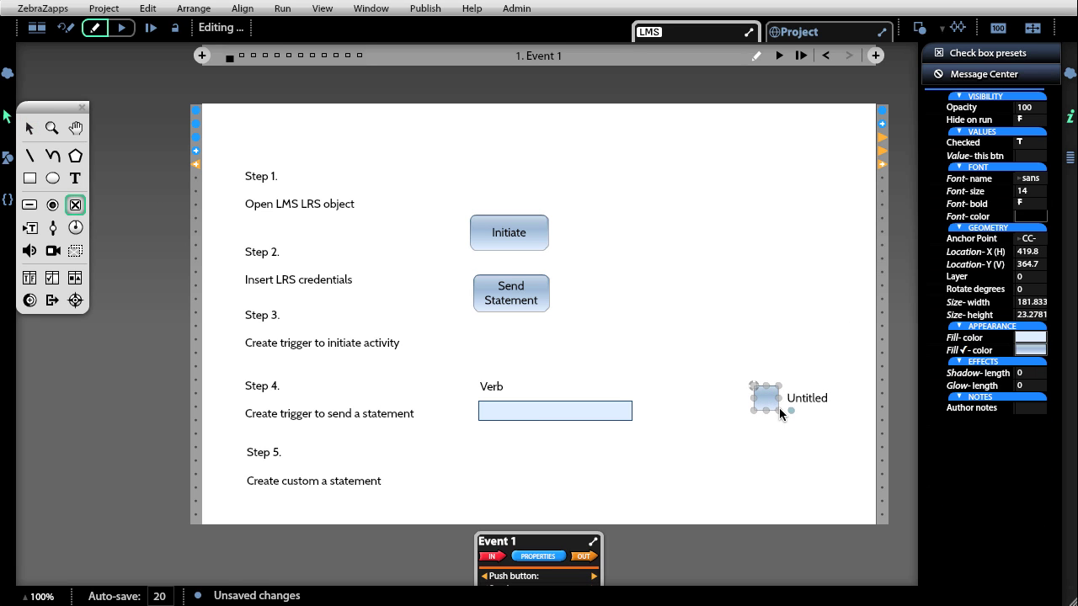
pyautogui.doubleClick(805, 398)
pyautogui.write('Success')
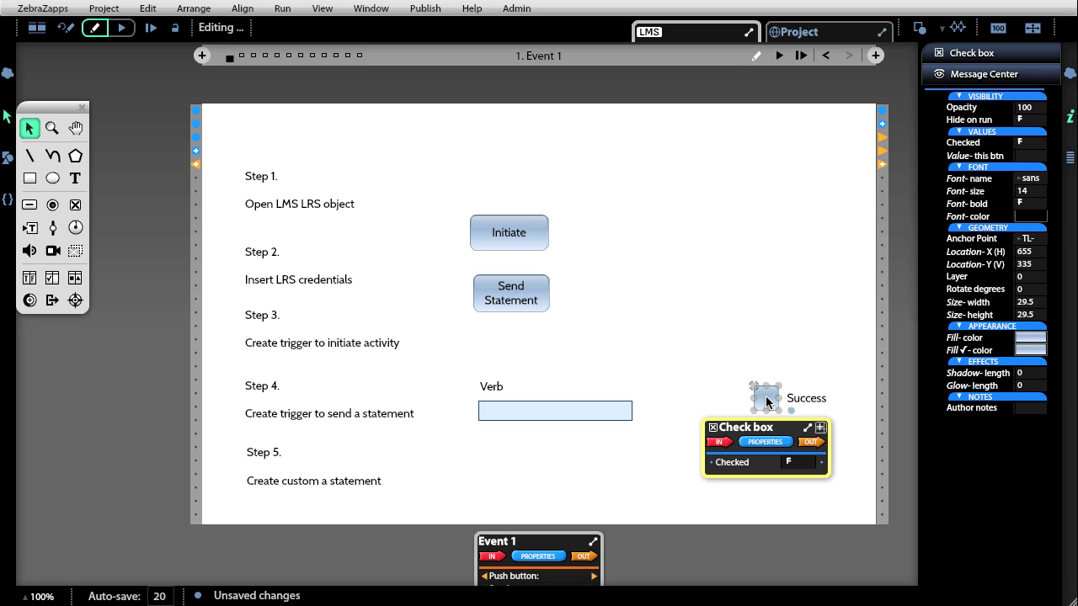
pyautogui.click(764, 386)
# - Toggle the Success check box on and off to test its Checked property
pyautogui.click(766, 391)
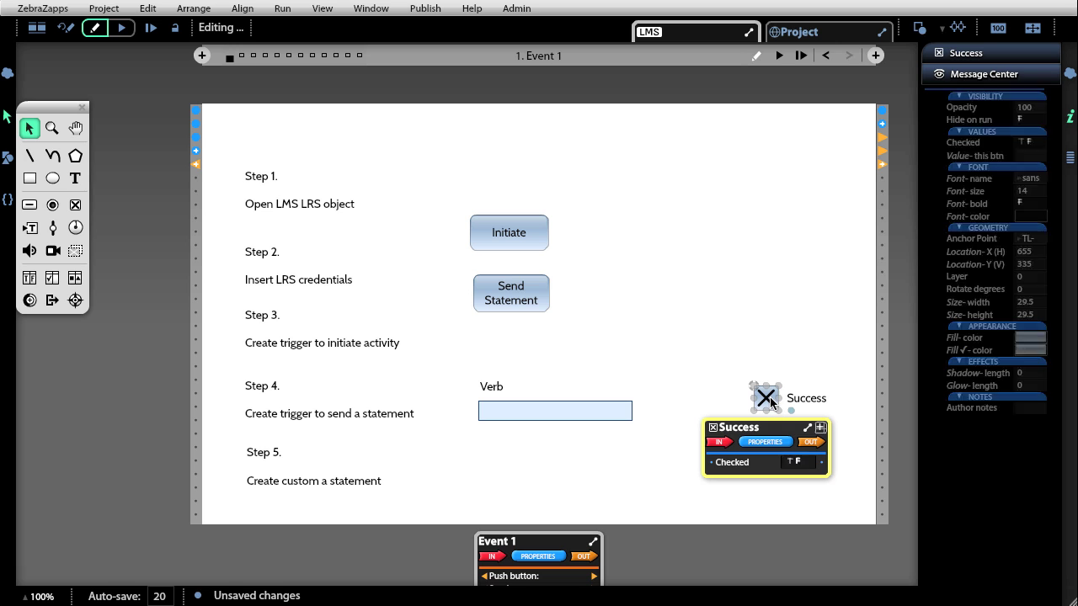
pyautogui.click(770, 397)
pyautogui.click(770, 397)
pyautogui.click(770, 397)
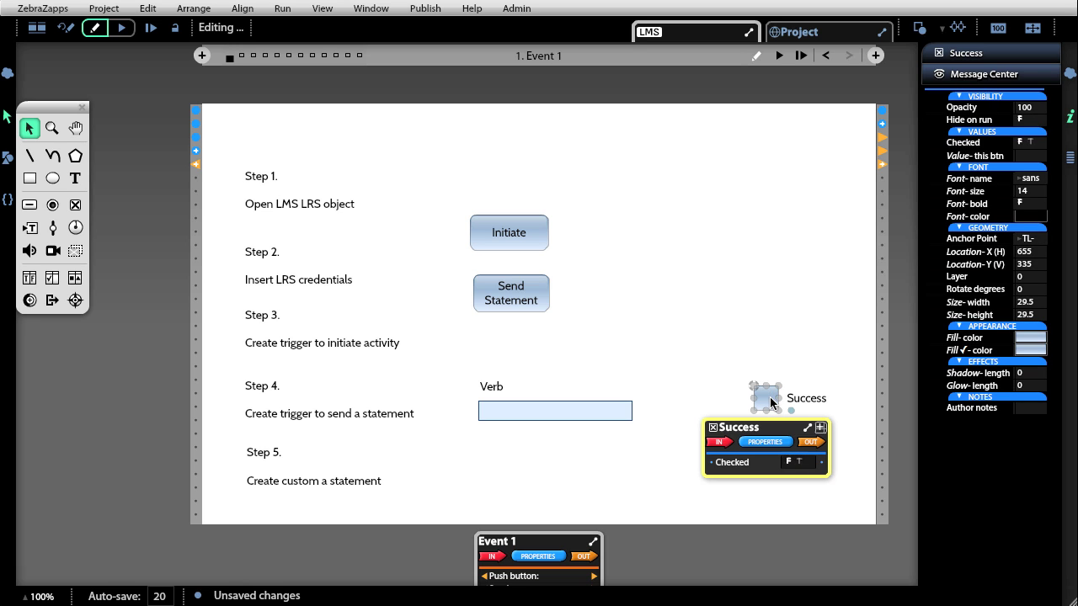
# - Wire the Verb input field's Text-input property to the LMS object's Statement-verb property
pyautogui.click(598, 414)
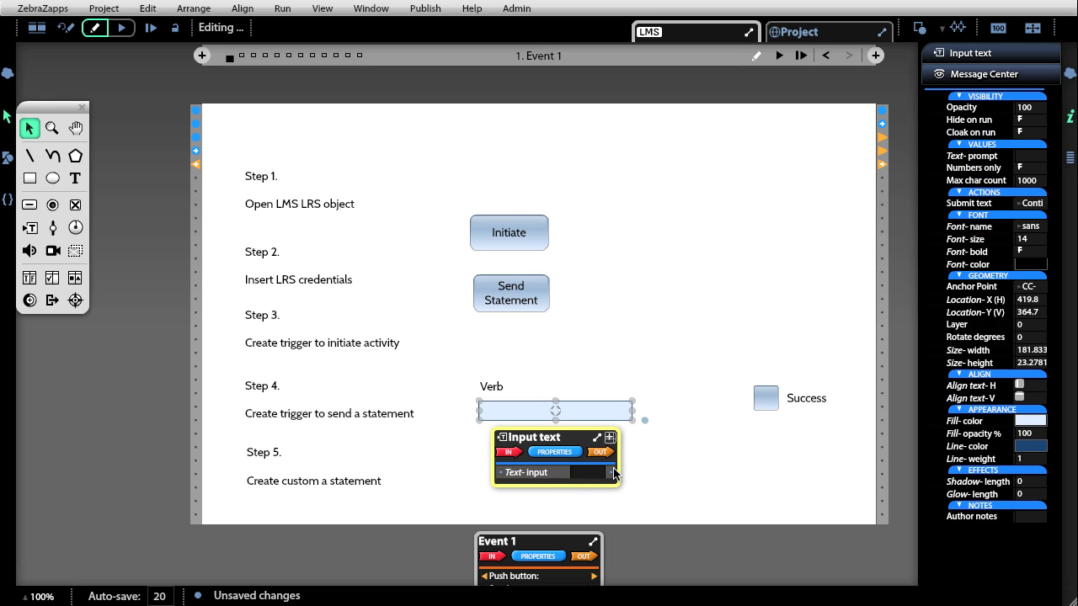
pyautogui.moveTo(614, 474); pyautogui.dragTo(653, 131)
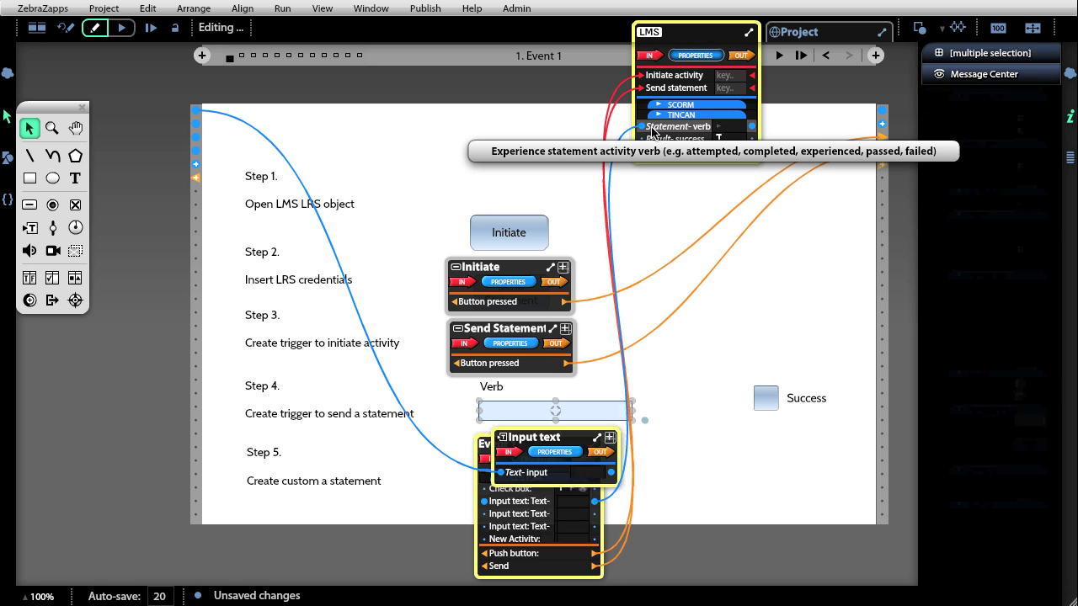
pyautogui.click(839, 334)
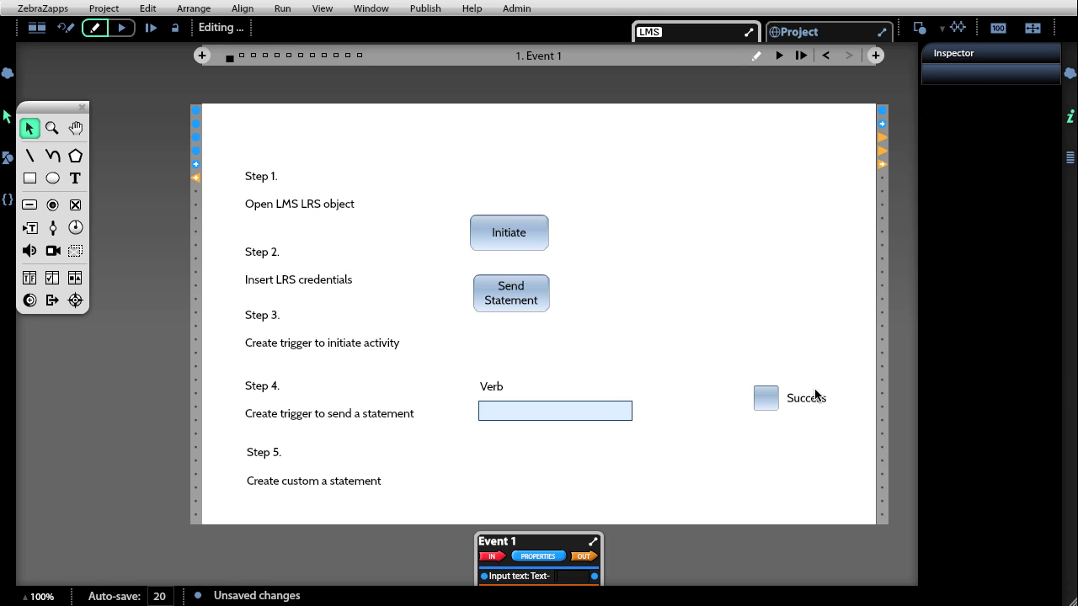
# - Wire the Success check box's Checked property to the LMS object's Result-success property and toggle the box on and off to test it
pyautogui.click(812, 398)
pyautogui.moveTo(716, 473); pyautogui.dragTo(673, 141)
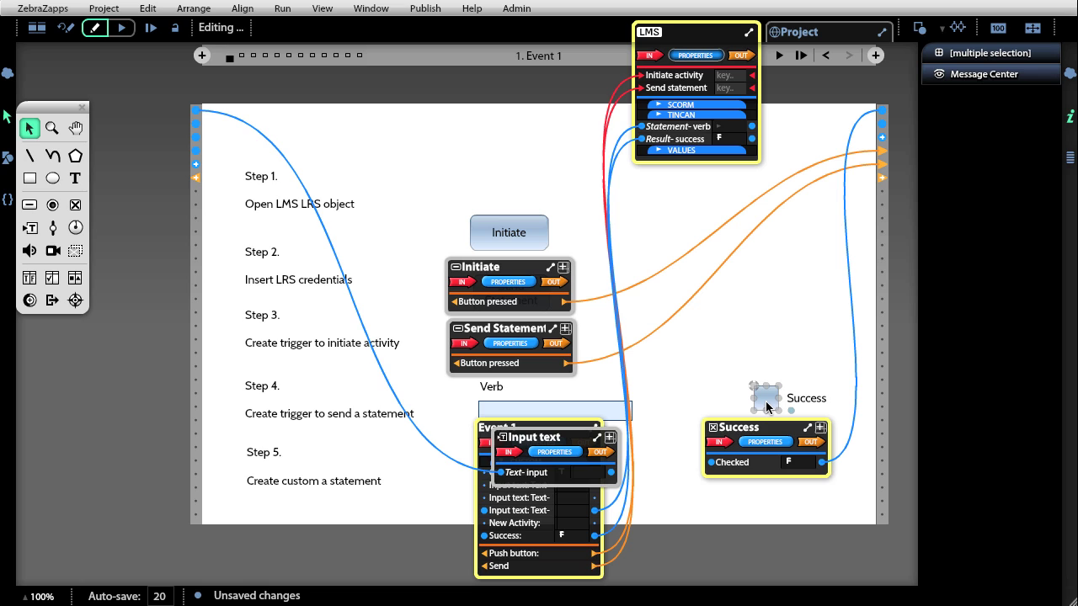
pyautogui.click(765, 401)
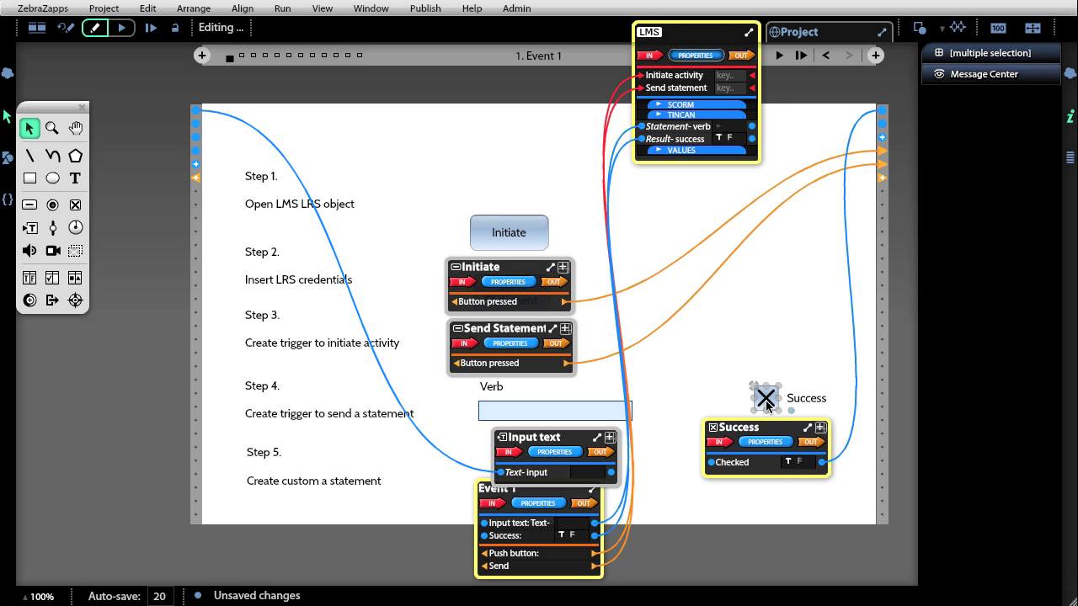
pyautogui.click(765, 400)
pyautogui.click(736, 360)
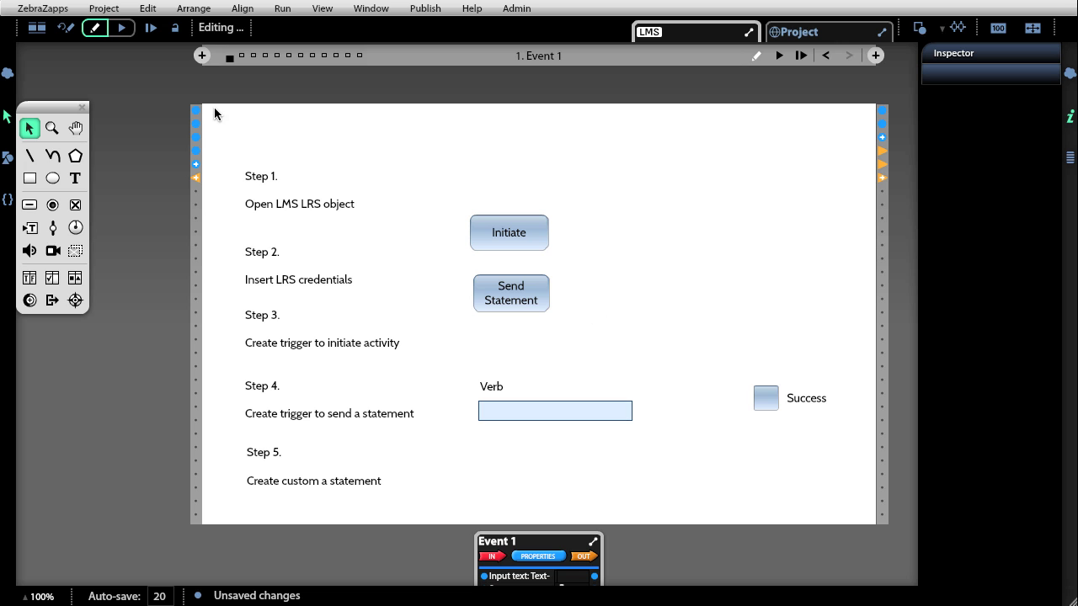
# - Run the project, initiate the activity, and send a statement with the verb "Really Enjoyed" and Success checked
pyautogui.click(132, 32)
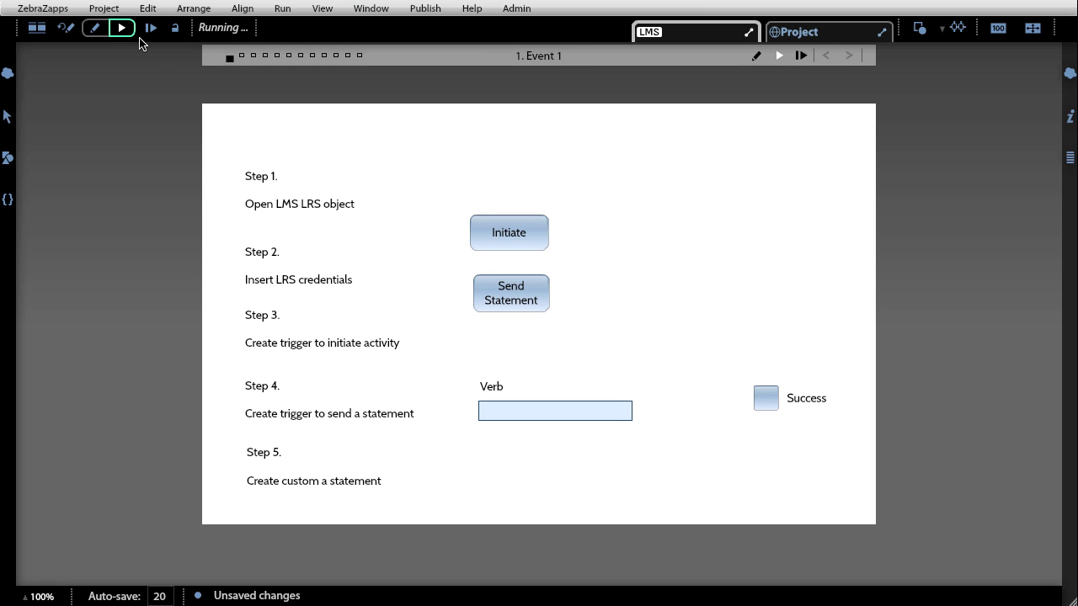
pyautogui.click(486, 236)
pyautogui.click(538, 410)
pyautogui.write('Really Enjoyed')
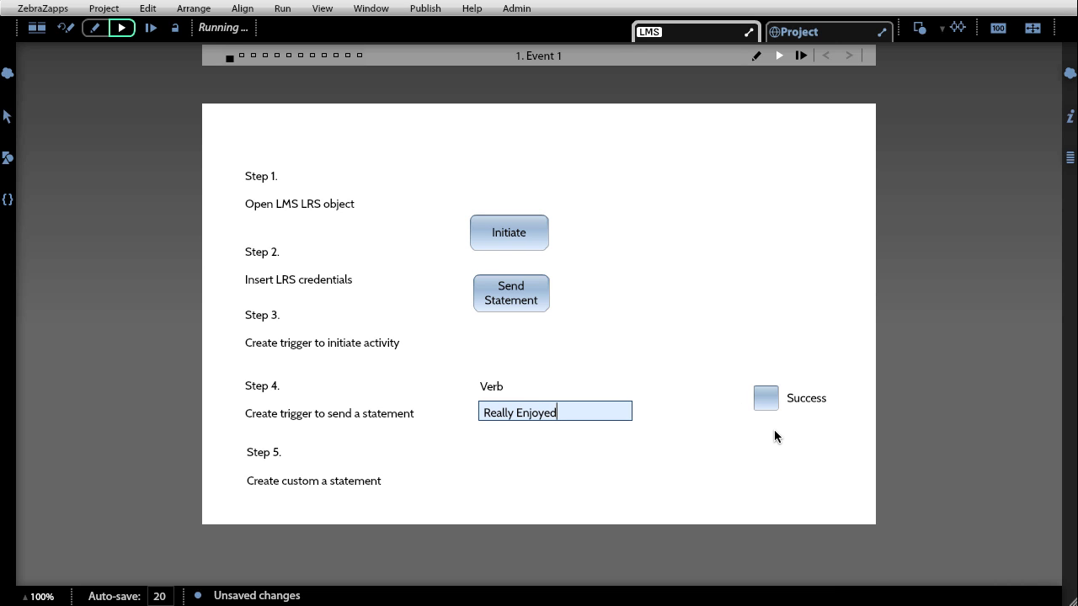
pyautogui.click(765, 396)
pyautogui.click(493, 288)
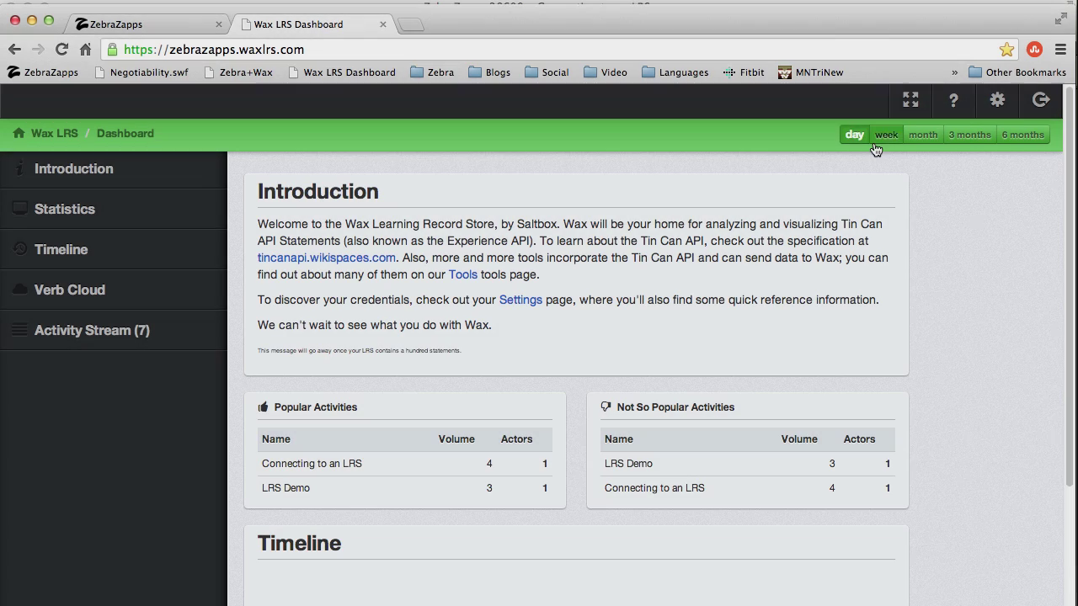
# - Switch to the Wax LRS dashboard, set its time range to day and go to the Activity Stream
pyautogui.click(880, 141)
pyautogui.click(851, 137)
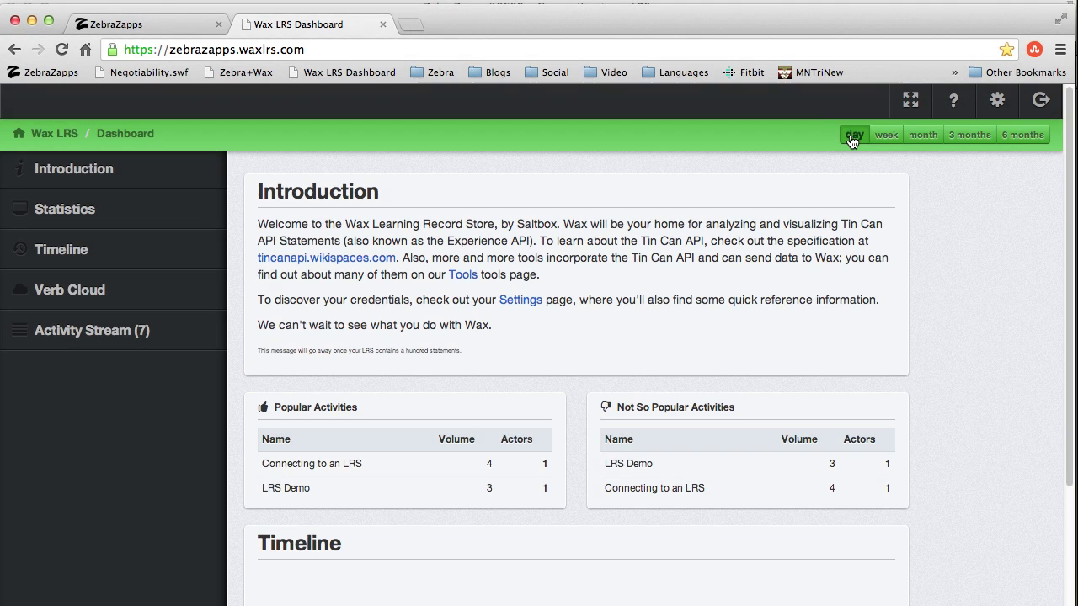
pyautogui.rightClick(950, 284)
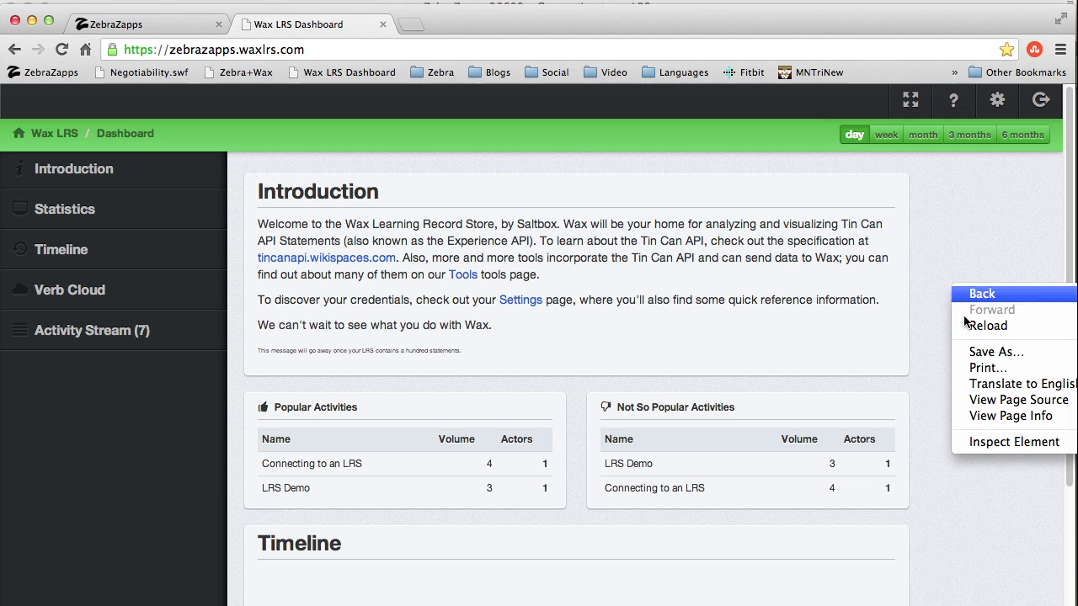
pyautogui.click(940, 254)
pyautogui.scroll(-5, 940, 258)
pyautogui.scroll(-8, 942, 266)
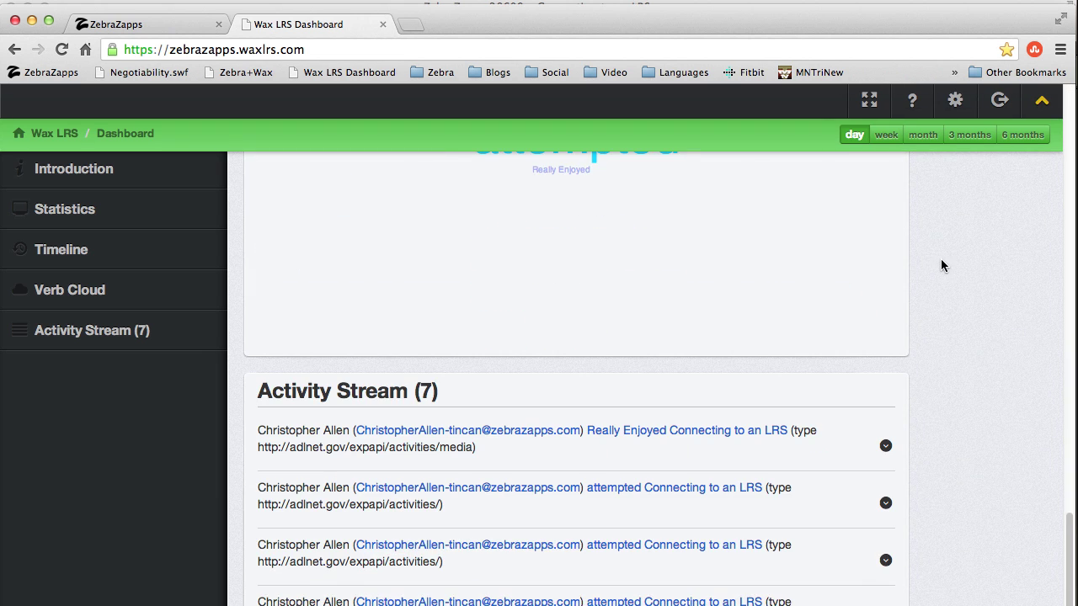
# - Expand the "Really Enjoyed" statement in the Activity Stream and examine its raw JSON
pyautogui.click(886, 447)
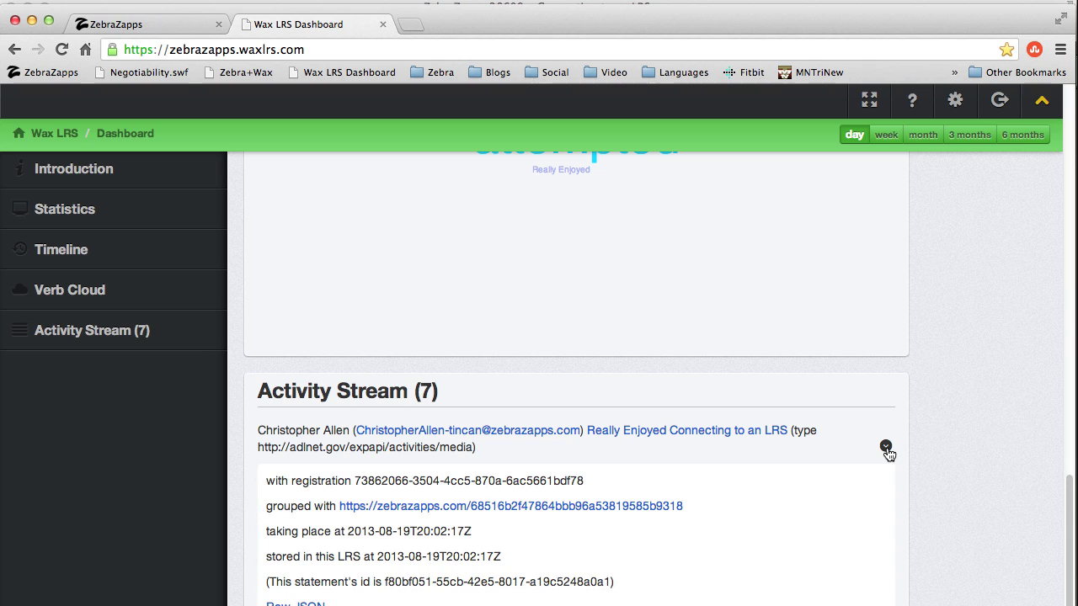
pyautogui.scroll(-1, 885, 452)
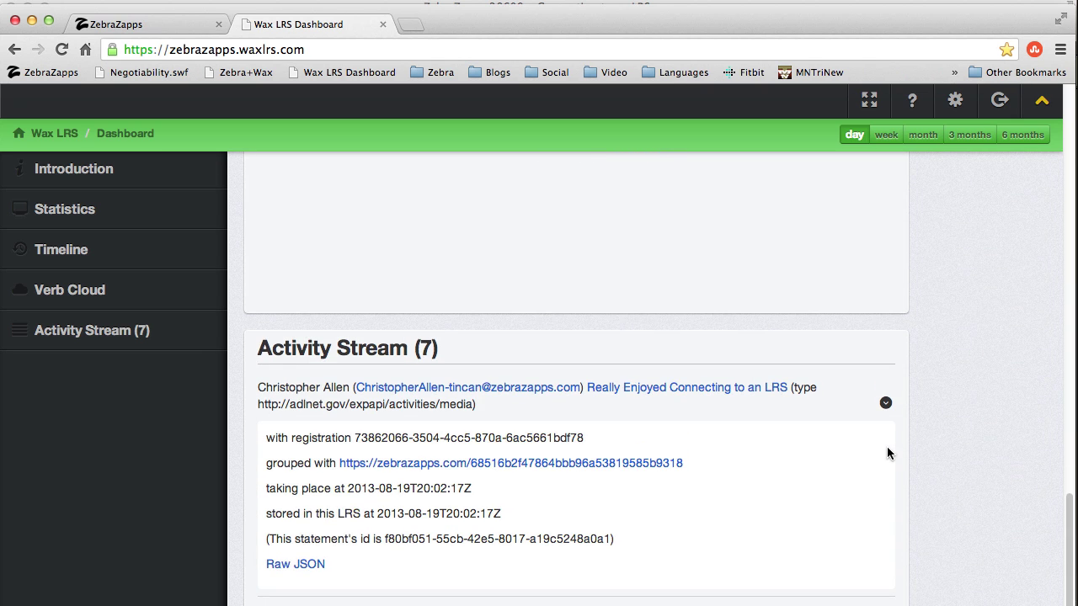
pyautogui.click(313, 569)
pyautogui.scroll(-10, 320, 547)
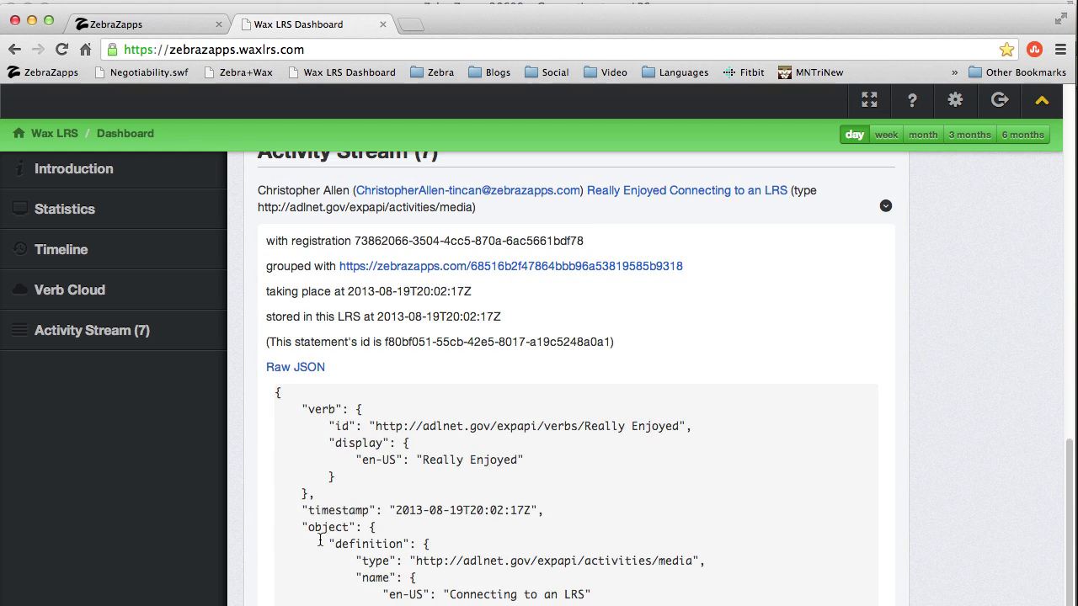
pyautogui.scroll(-8, 320, 543)
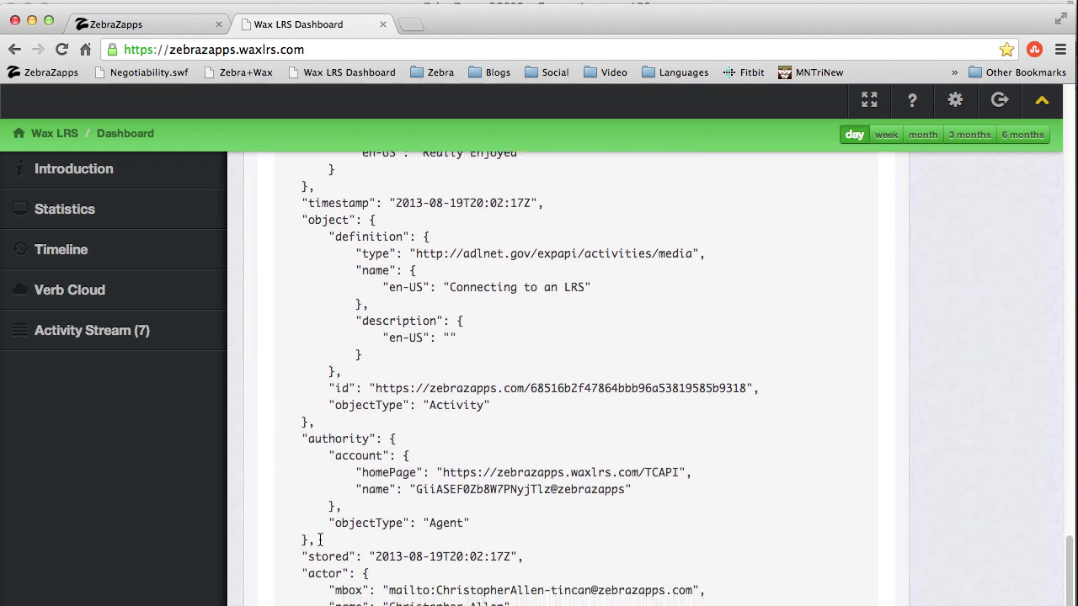